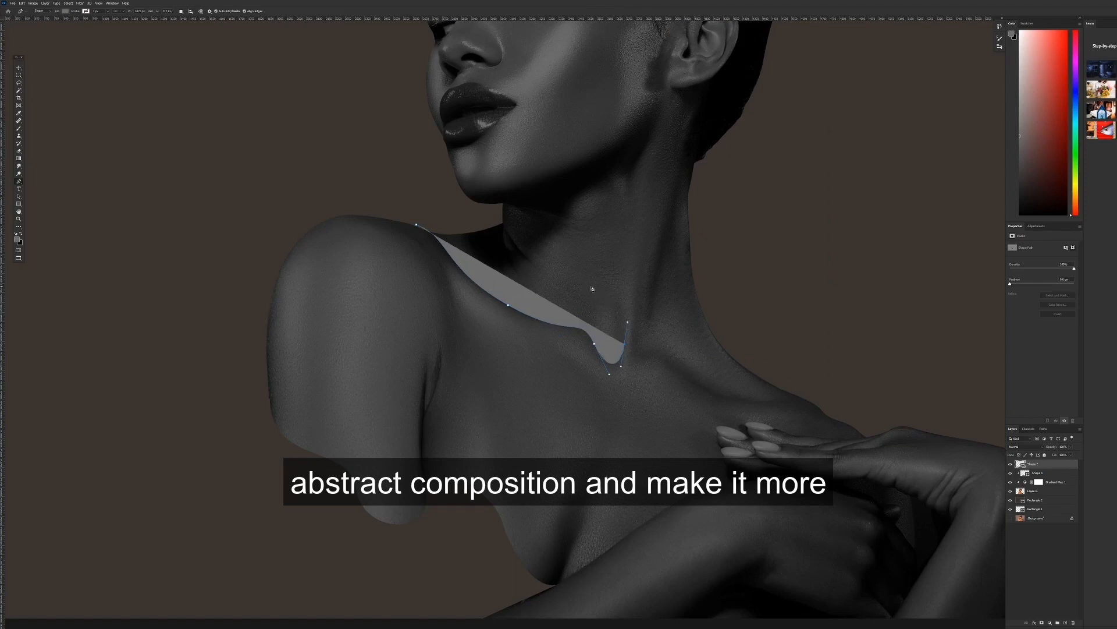
# Draw curved shapes over the hollow above the collarbone and down the cheek, filled with the brown background color
pyautogui.moveTo(502, 266); pyautogui.dragTo(446, 216)
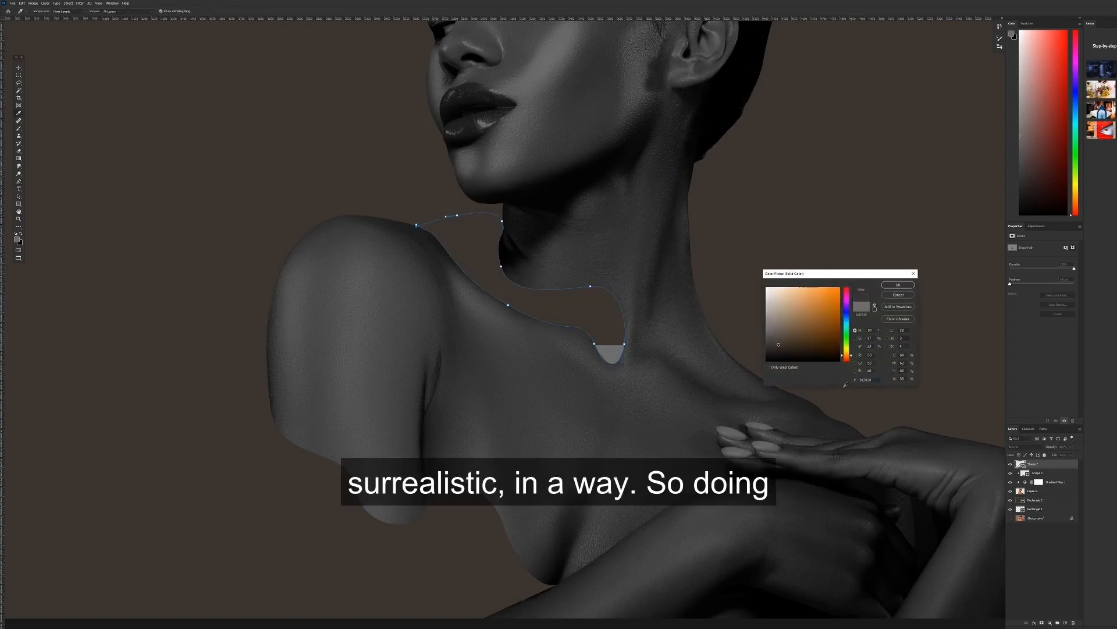
pyautogui.scroll(5, 422, 378)
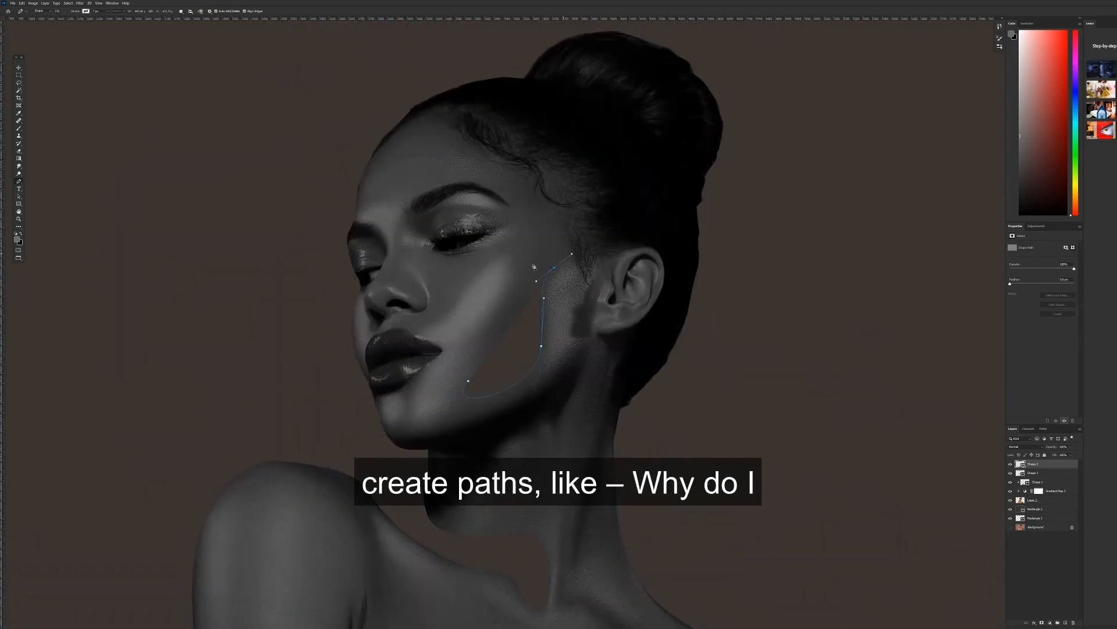
# Draw a curved shape from under the eye around the nose to the upper lip, tracing at 30% opacity and restoring it to 100%
pyautogui.moveTo(437, 305); pyautogui.dragTo(585, 406)
pyautogui.scroll(3, 579, 407)
pyautogui.moveTo(532, 451); pyautogui.dragTo(575, 479)
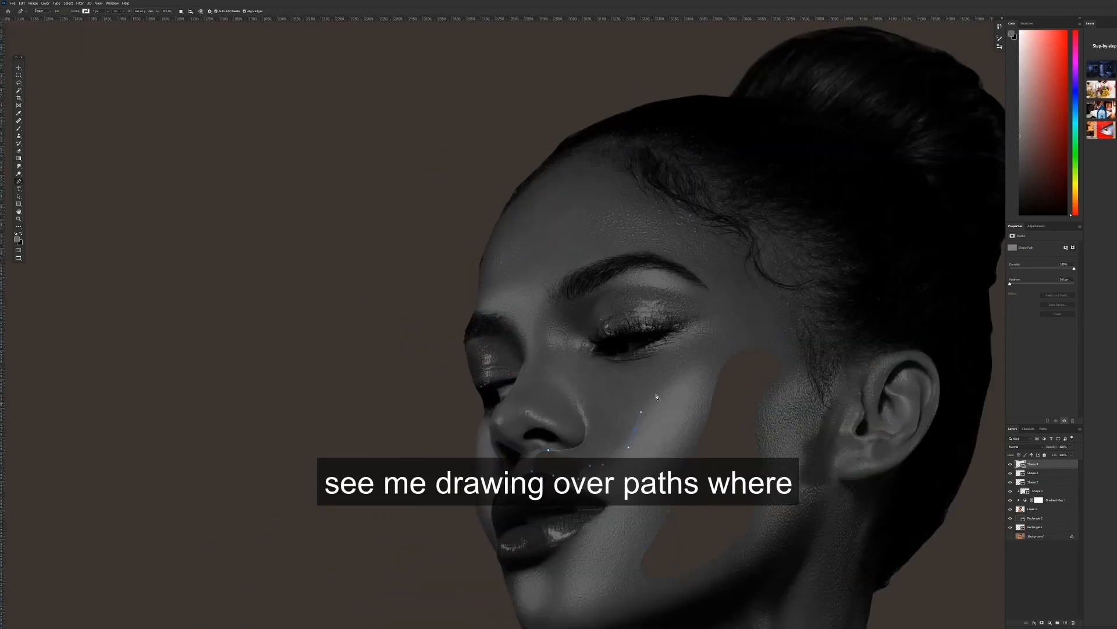
pyautogui.moveTo(634, 430); pyautogui.dragTo(644, 409)
pyautogui.moveTo(682, 372); pyautogui.dragTo(634, 366)
pyautogui.moveTo(631, 368); pyautogui.dragTo(557, 341)
pyautogui.press('3')
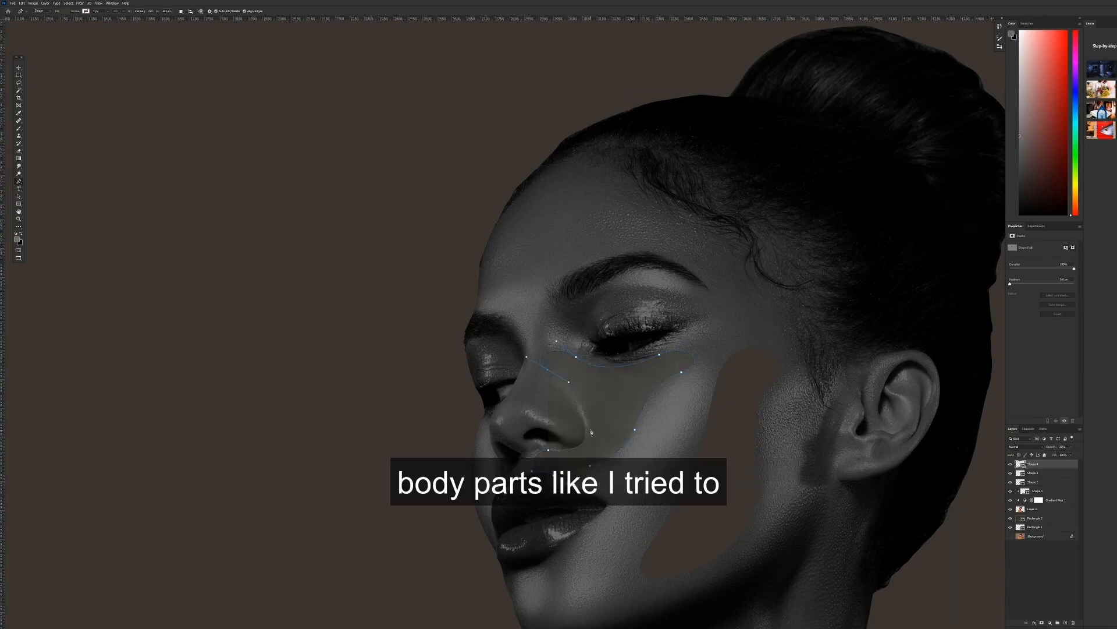
pyautogui.moveTo(587, 429); pyautogui.dragTo(586, 447)
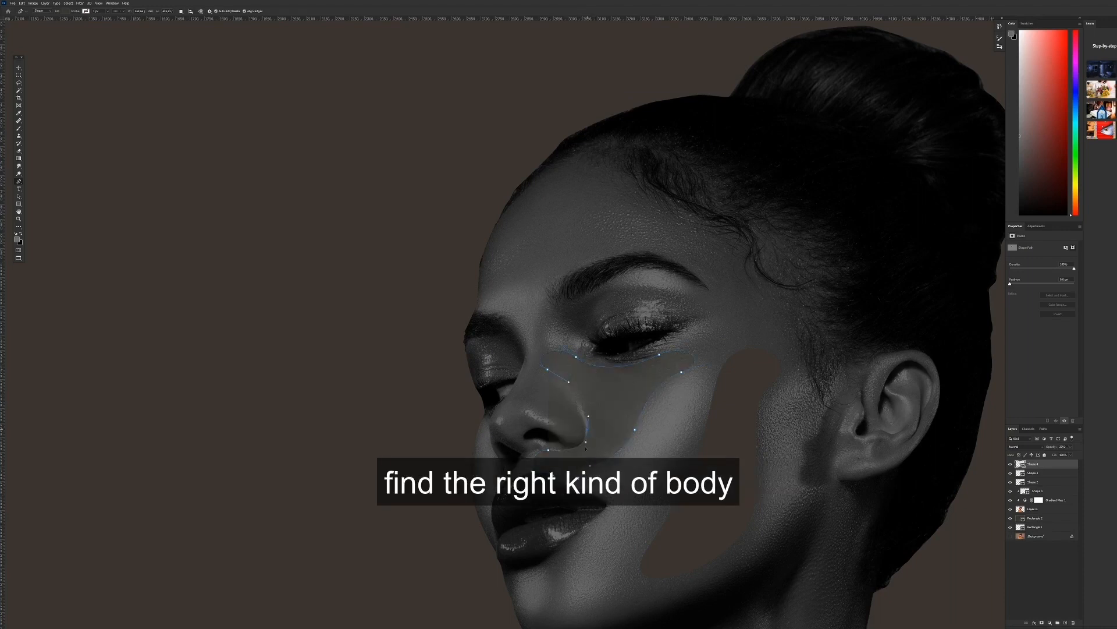
pyautogui.click(550, 452)
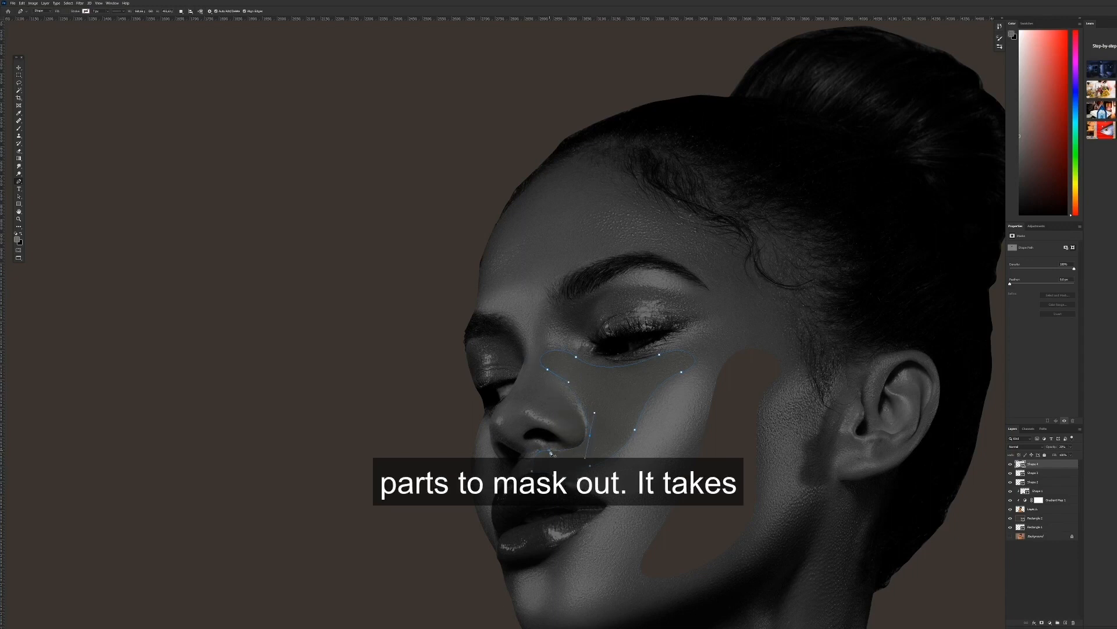
pyautogui.moveTo(551, 452); pyautogui.dragTo(543, 450)
pyautogui.press('0')
# Add a new layer and draw a closed shape that follows the contour of the lower lip
pyautogui.hotkey('ctrl', '-')
pyautogui.hotkey('ctrl', 'shift', 'alt', 'n')
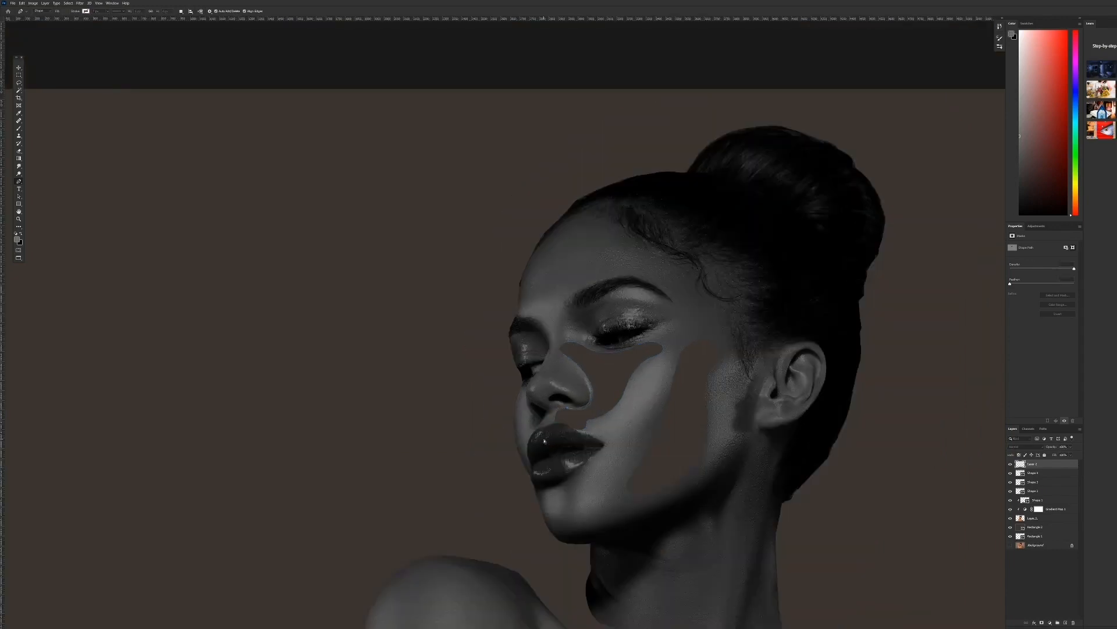
pyautogui.hotkey('ctrl', '-')
pyautogui.hotkey('ctrl', '-')
pyautogui.hotkey('ctrl', '+')
pyautogui.hotkey('ctrl', '+')
pyautogui.hotkey('ctrl', '+')
pyautogui.moveTo(511, 364); pyautogui.dragTo(523, 314)
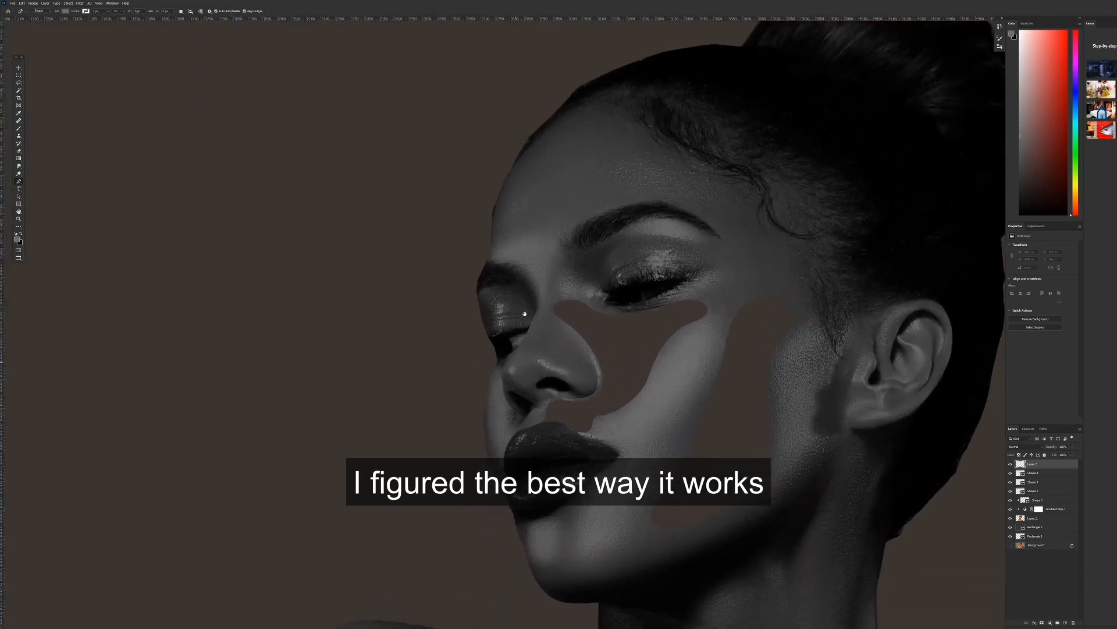
pyautogui.moveTo(614, 457); pyautogui.dragTo(583, 463)
pyautogui.moveTo(560, 465); pyautogui.dragTo(607, 463)
pyautogui.click(509, 505)
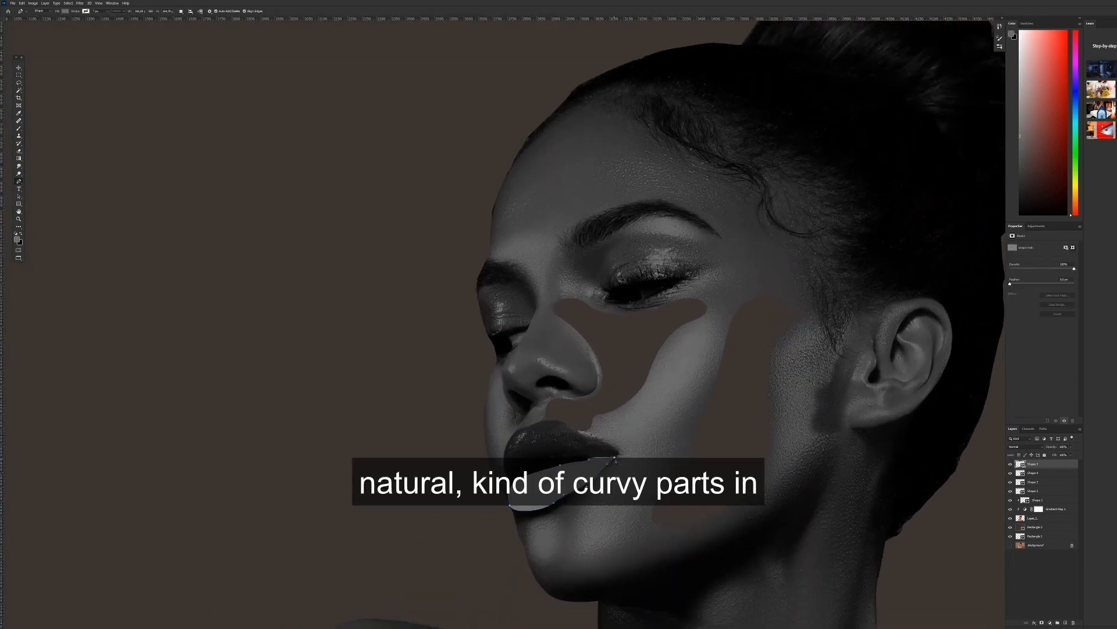
# Recolor the lower lip shape with the brown background color sampled from the canvas
pyautogui.doubleClick(1021, 463)
pyautogui.click(742, 372)
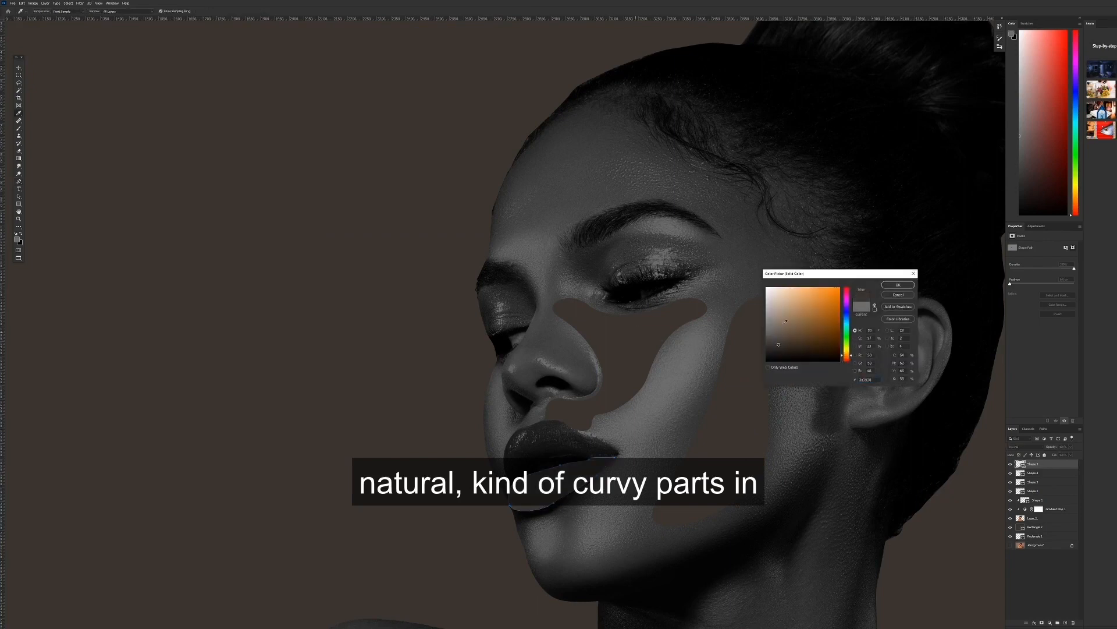
pyautogui.click(898, 284)
# Draw a curved brown shape over the end of the shoulder, just above the fingers of the raised hand
pyautogui.moveTo(715, 376); pyautogui.dragTo(523, 325)
pyautogui.moveTo(660, 501); pyautogui.dragTo(653, 216)
pyautogui.moveTo(607, 282)
pyautogui.mouseDown()
pyautogui.moveTo(627, 294)
pyautogui.moveTo(535, 289)
pyautogui.moveTo(558, 317)
pyautogui.mouseUp()
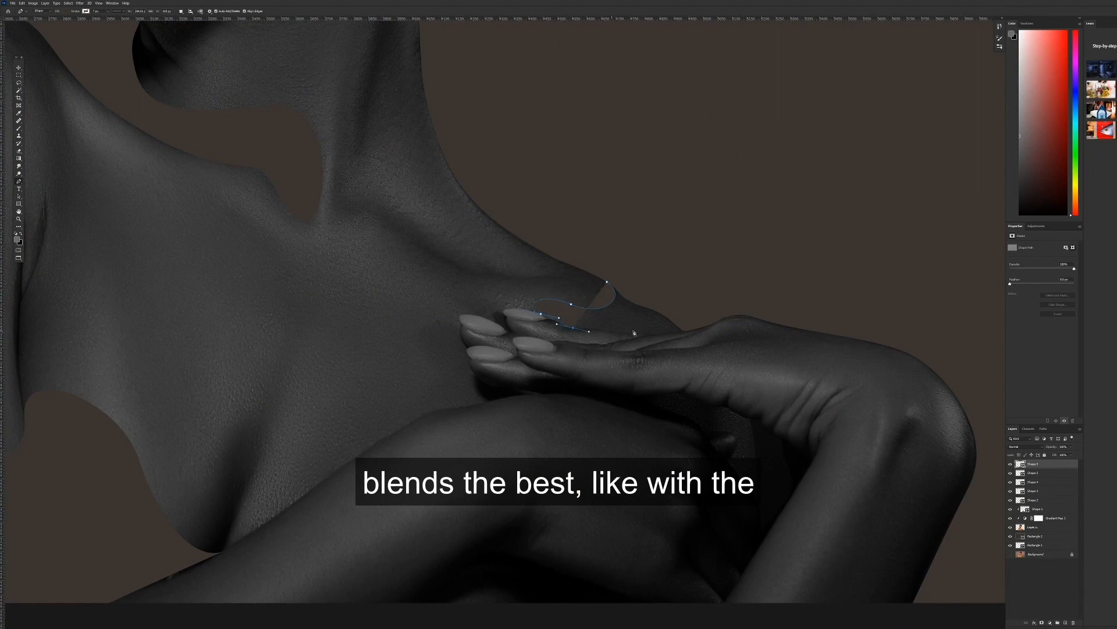
pyautogui.moveTo(687, 331); pyautogui.dragTo(663, 299)
pyautogui.moveTo(652, 292); pyautogui.dragTo(641, 288)
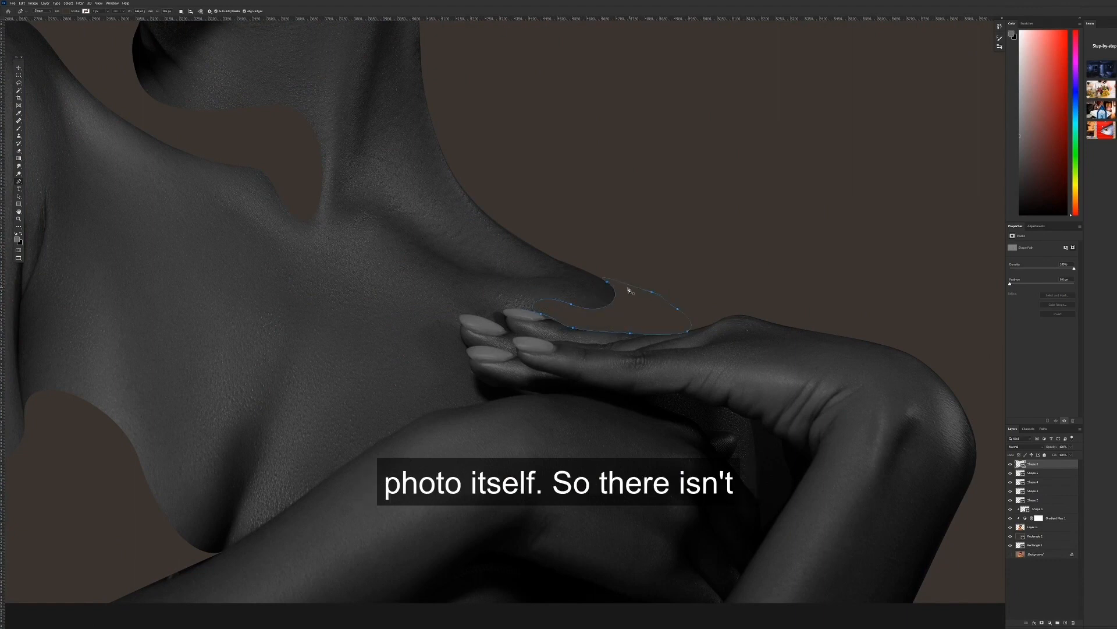
pyautogui.moveTo(767, 459); pyautogui.dragTo(601, 332)
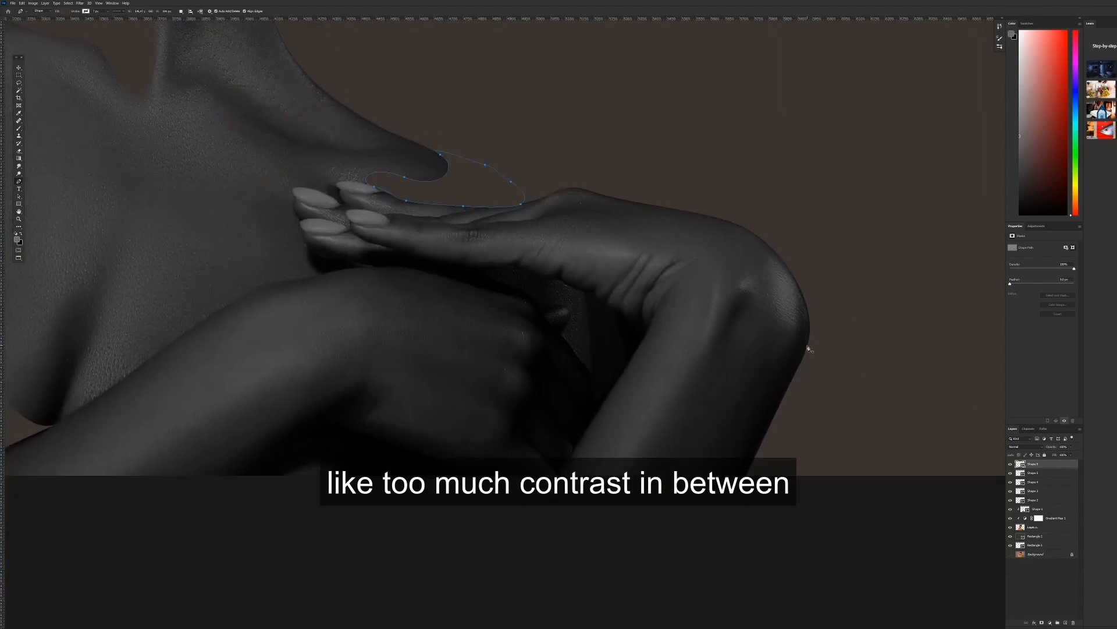
pyautogui.moveTo(808, 345); pyautogui.dragTo(802, 385)
pyautogui.moveTo(770, 343); pyautogui.dragTo(772, 303)
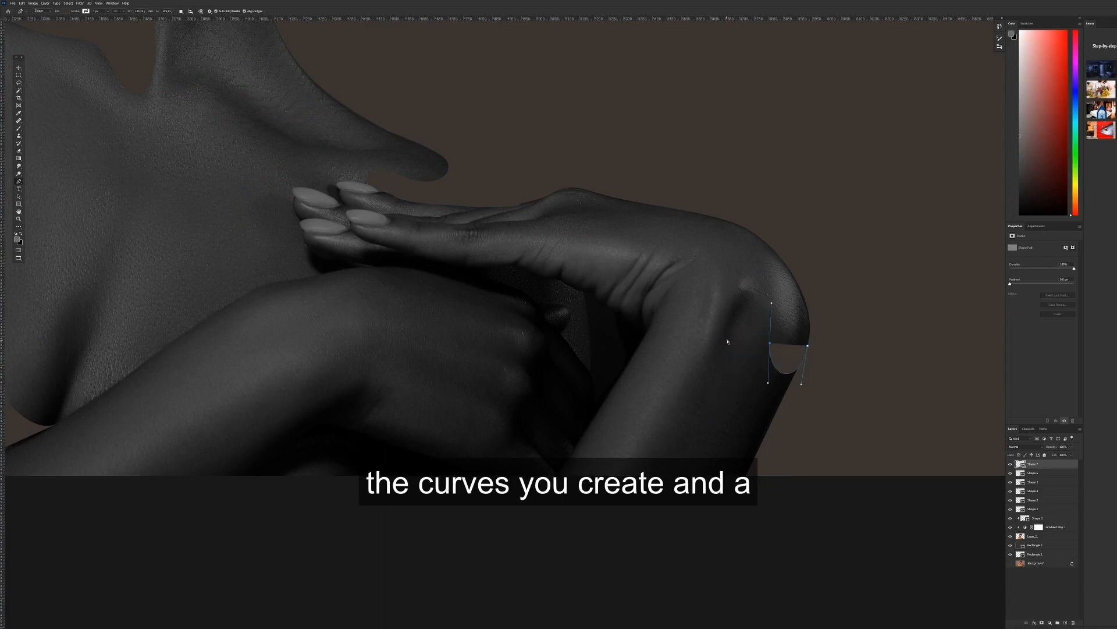
pyautogui.hotkey('ctrl', 'z')
pyautogui.hotkey('ctrl', 'z')
# Draw a shape with a rounded inner edge that cuts off the raised forearm just below the bent wrist
pyautogui.moveTo(807, 346); pyautogui.dragTo(789, 402)
pyautogui.moveTo(766, 338); pyautogui.dragTo(779, 302)
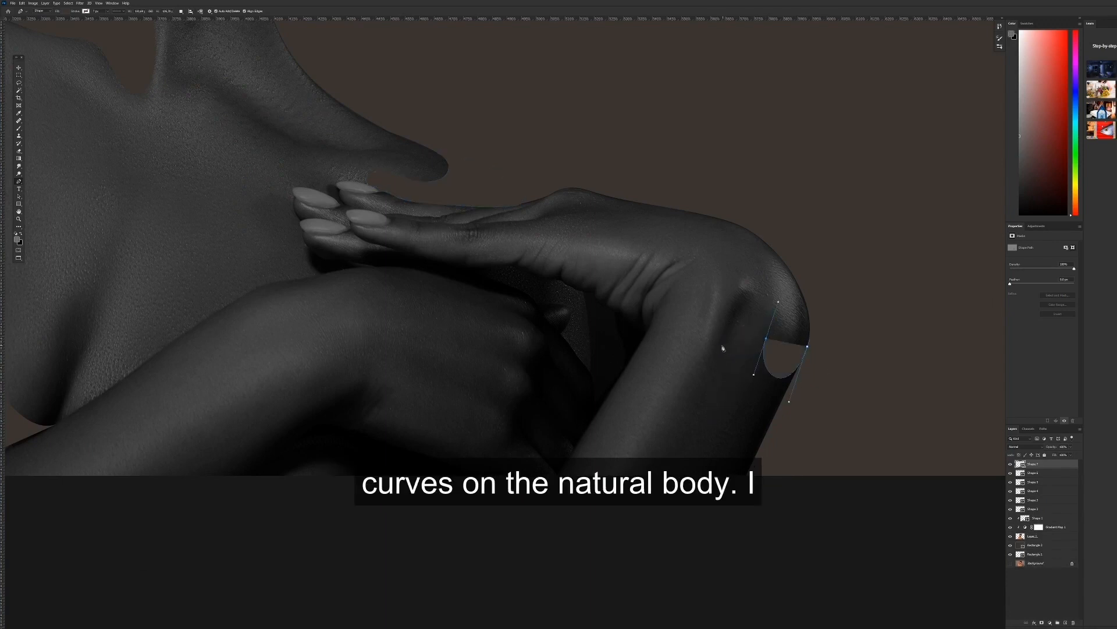
pyautogui.moveTo(626, 507); pyautogui.dragTo(624, 550)
pyautogui.moveTo(830, 447); pyautogui.dragTo(854, 367)
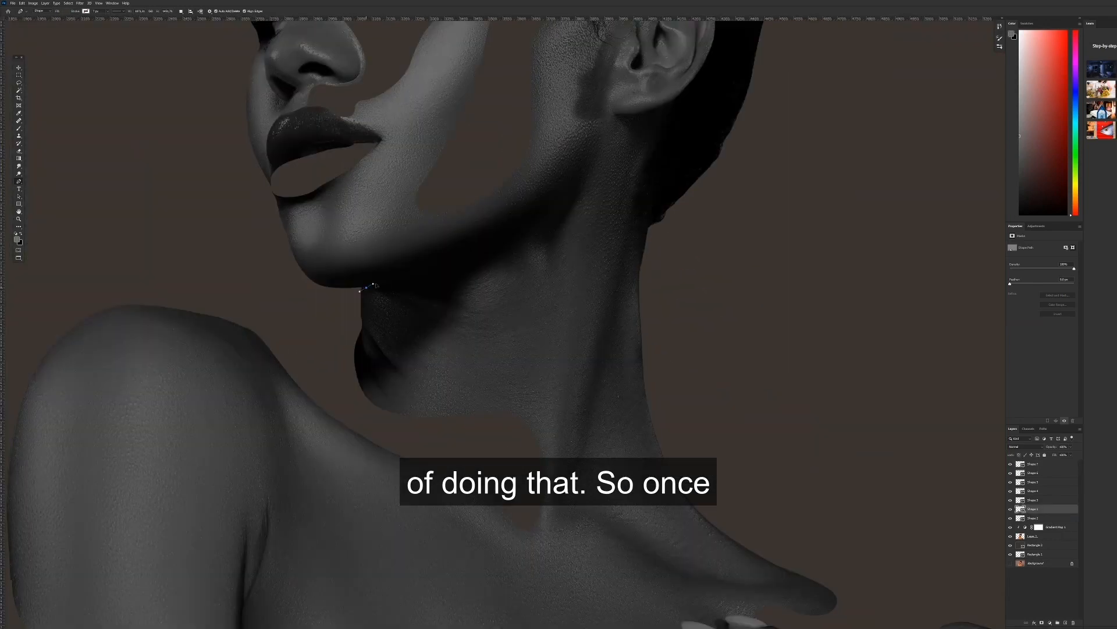
# Draw a curved brown shape under the chin along the jawline
pyautogui.click(514, 287)
pyautogui.moveTo(479, 263); pyautogui.dragTo(386, 282)
pyautogui.click(366, 287)
# Draw a long drop-like brown shape on the neck, running from the earlobe down beside the jaw
pyautogui.hotkey('ctrl', '-')
pyautogui.hotkey('ctrl', '-')
pyautogui.hotkey('ctrl', '+')
pyautogui.hotkey('ctrl', '+')
pyautogui.moveTo(562, 179); pyautogui.dragTo(472, 325)
pyautogui.press('Escape')
pyautogui.click(579, 246)
pyautogui.moveTo(529, 371); pyautogui.dragTo(517, 409)
pyautogui.moveTo(489, 371); pyautogui.dragTo(498, 342)
pyautogui.click(504, 298)
pyautogui.click(522, 260)
pyautogui.click(547, 260)
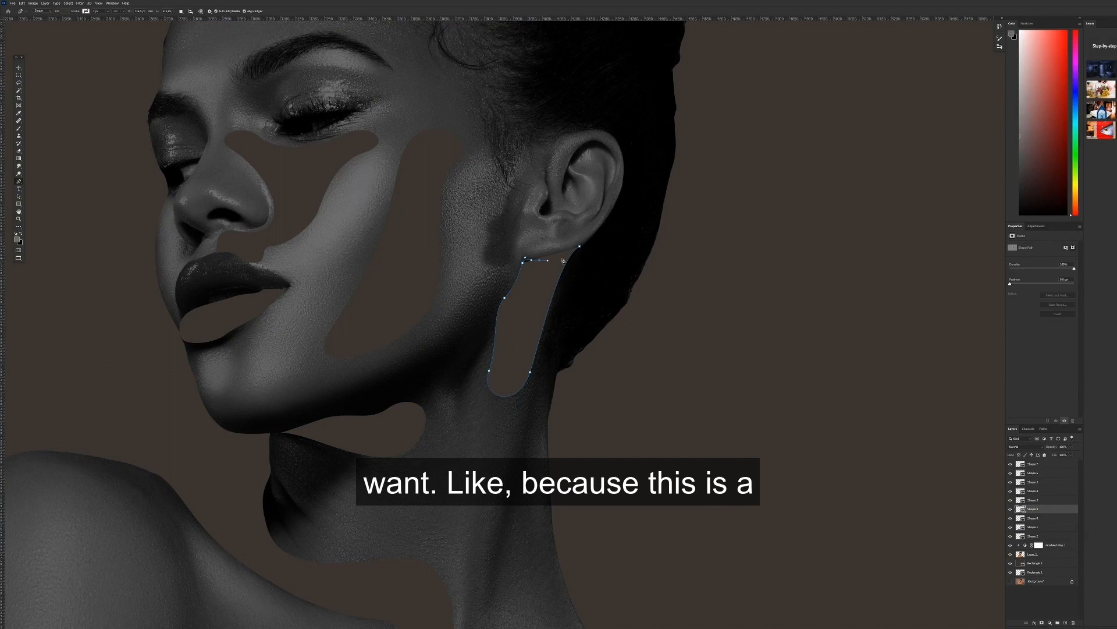
# Select all the cutout shape layers and merge them into a single shape layer
pyautogui.hotkey('ctrl', '-')
pyautogui.hotkey('ctrl', '-')
pyautogui.hotkey('ctrl', '-')
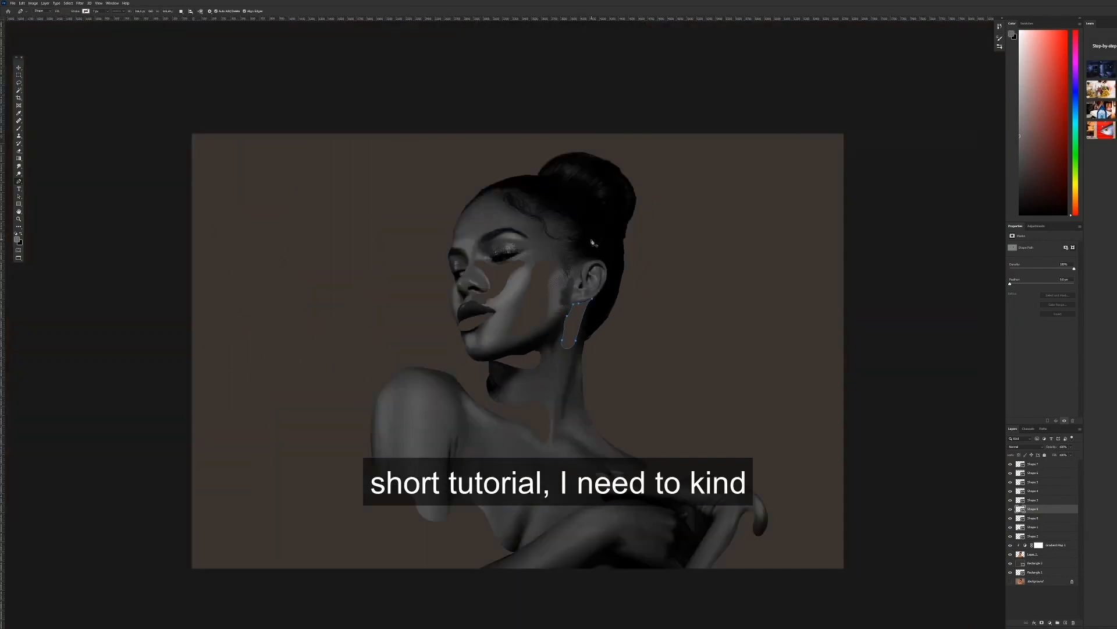
pyautogui.doubleClick(1036, 518)
pyautogui.click(1047, 535)
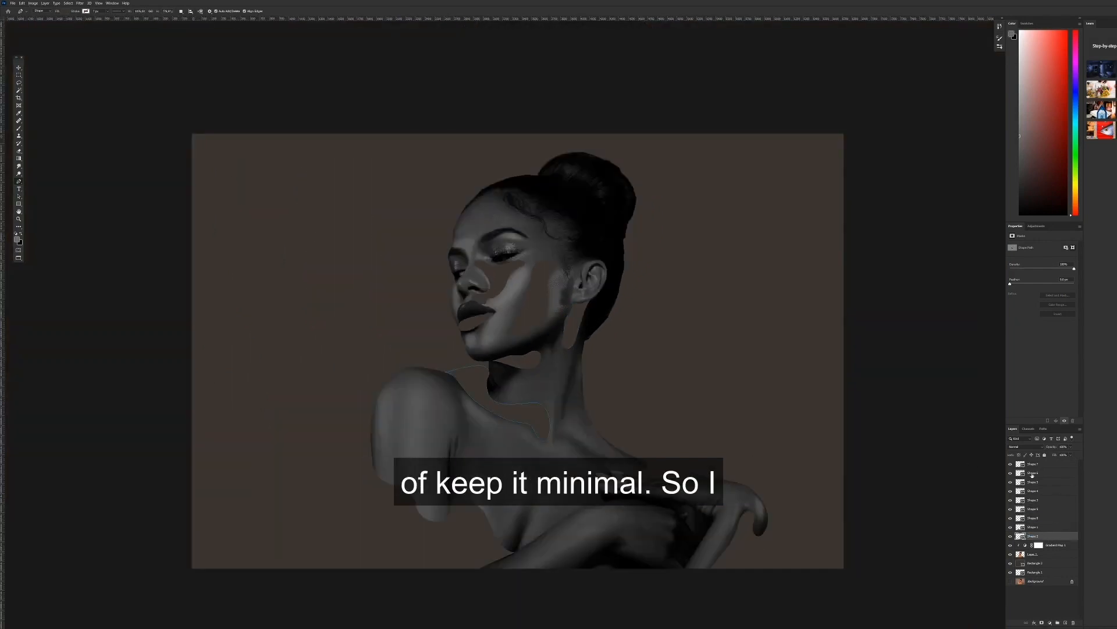
pyautogui.keyDown('shift'); pyautogui.click(1042, 464); pyautogui.keyUp('shift')
pyautogui.rightClick(1042, 471)
pyautogui.click(1066, 393)
# Hide the merged shape, mask its area out of the portrait layer, and place a duplicate with the opposite mask beneath it
pyautogui.keyDown('ctrl'); pyautogui.click(1020, 464); pyautogui.keyUp('ctrl')
pyautogui.click(1010, 464)
pyautogui.click(1033, 482)
pyautogui.click(1043, 622)
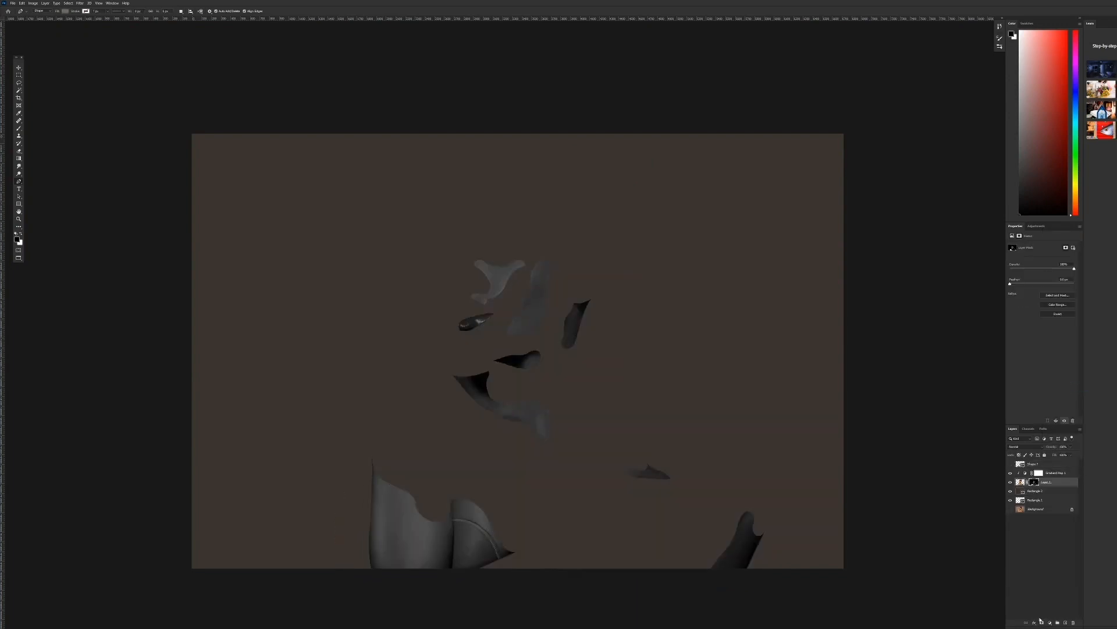
pyautogui.hotkey('ctrl', 'i')
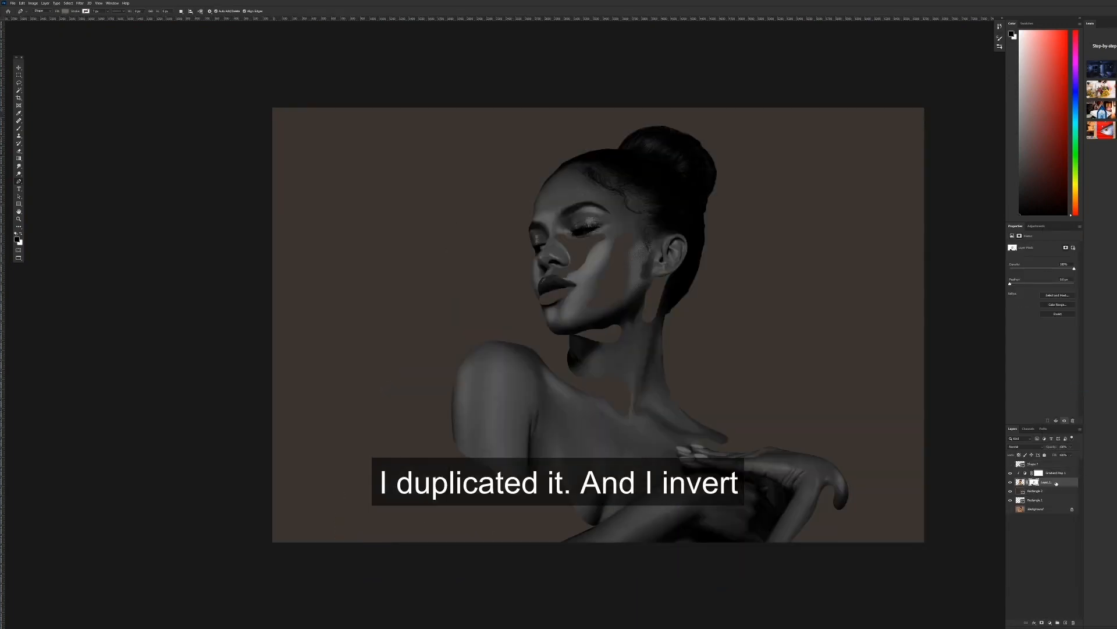
pyautogui.moveTo(1057, 484)
pyautogui.mouseDown()
pyautogui.moveTo(1057, 505)
pyautogui.moveTo(1040, 490)
pyautogui.mouseUp()
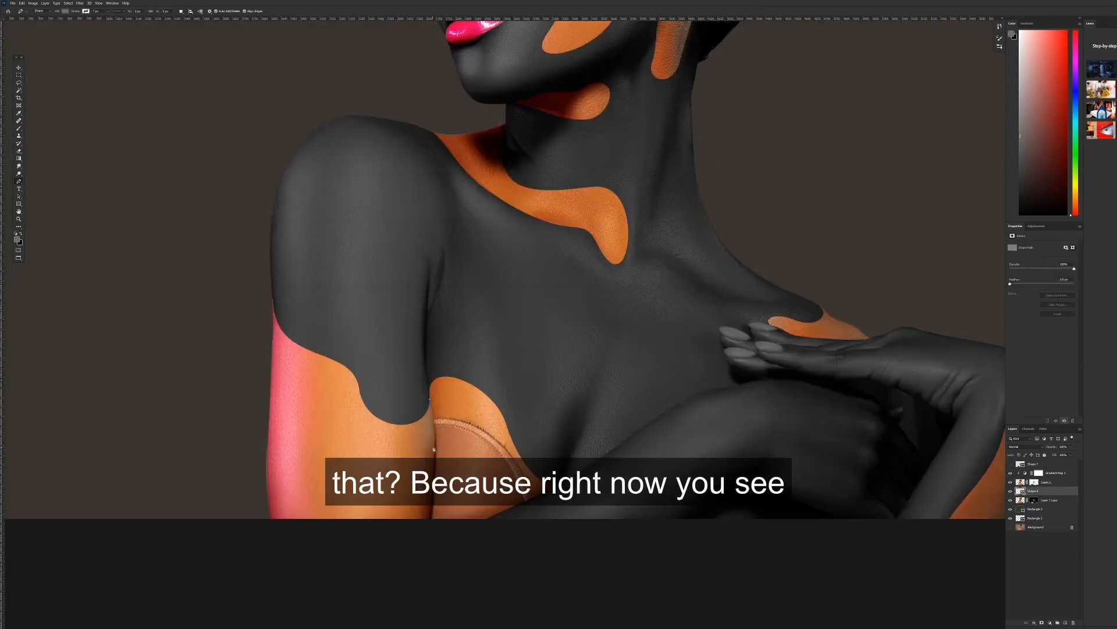
# Draw a curved shape over the colored chest area beside the arm, set slightly inside the orange patch's upper edge
pyautogui.click(427, 519)
pyautogui.click(424, 533)
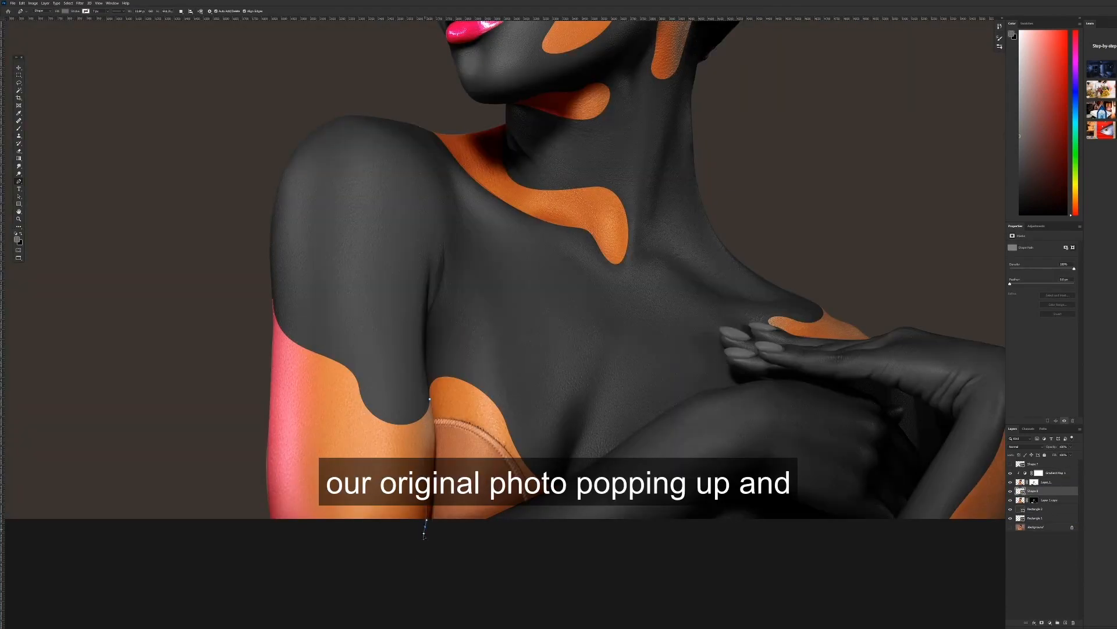
pyautogui.moveTo(509, 548); pyautogui.dragTo(548, 509)
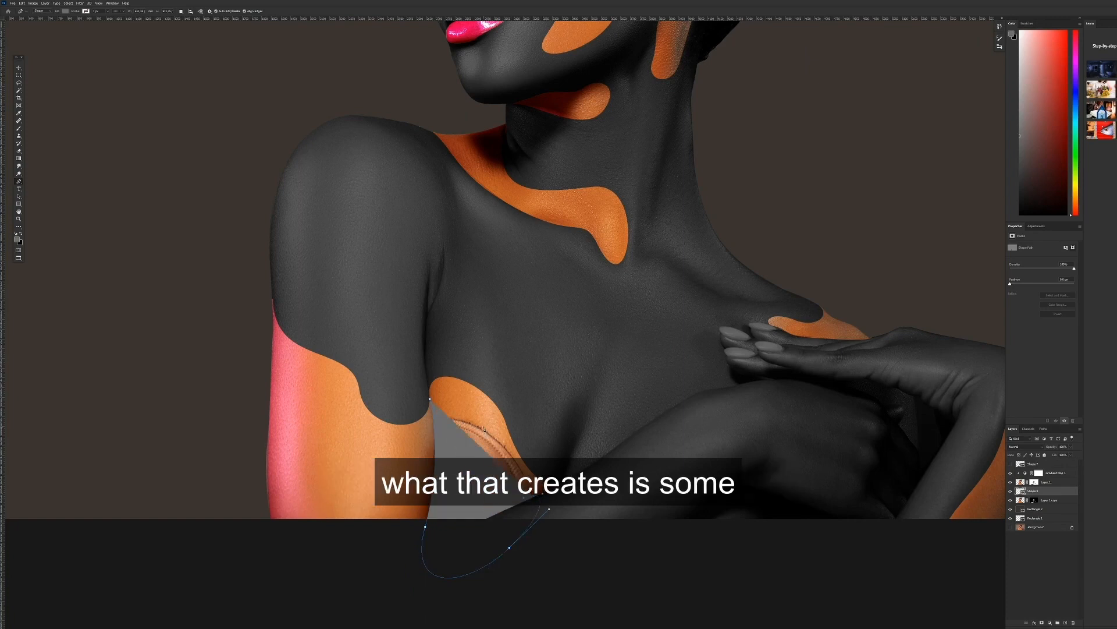
pyautogui.moveTo(482, 429); pyautogui.dragTo(487, 426)
pyautogui.hotkey('ctrl', 'z')
pyautogui.hotkey('ctrl', 'z')
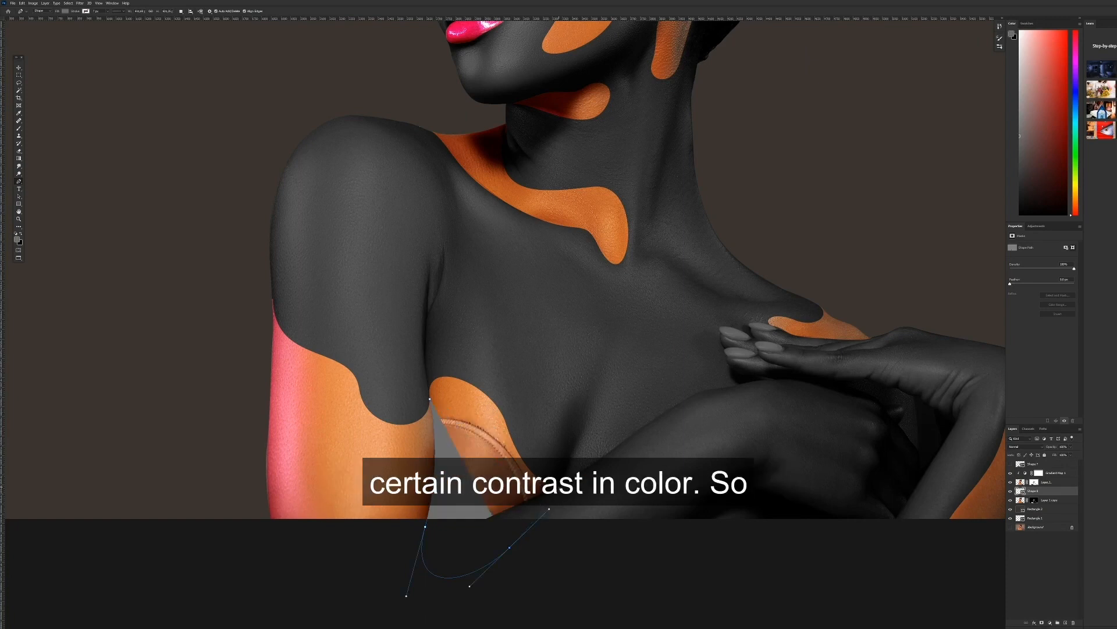
pyautogui.click(517, 462)
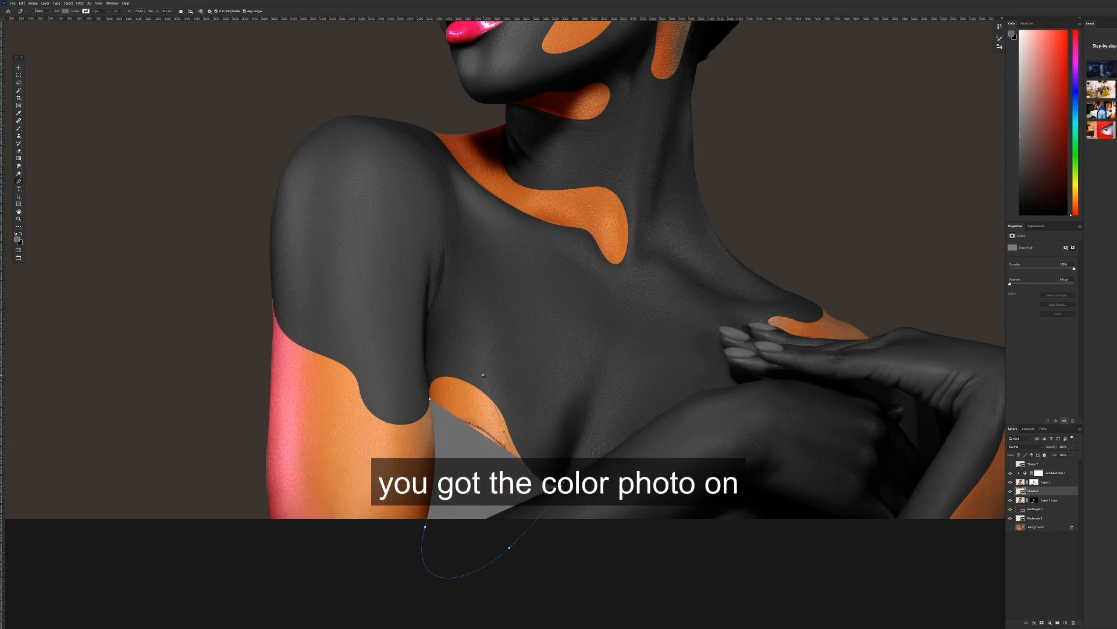
pyautogui.moveTo(504, 432); pyautogui.dragTo(482, 373)
pyautogui.click(430, 400)
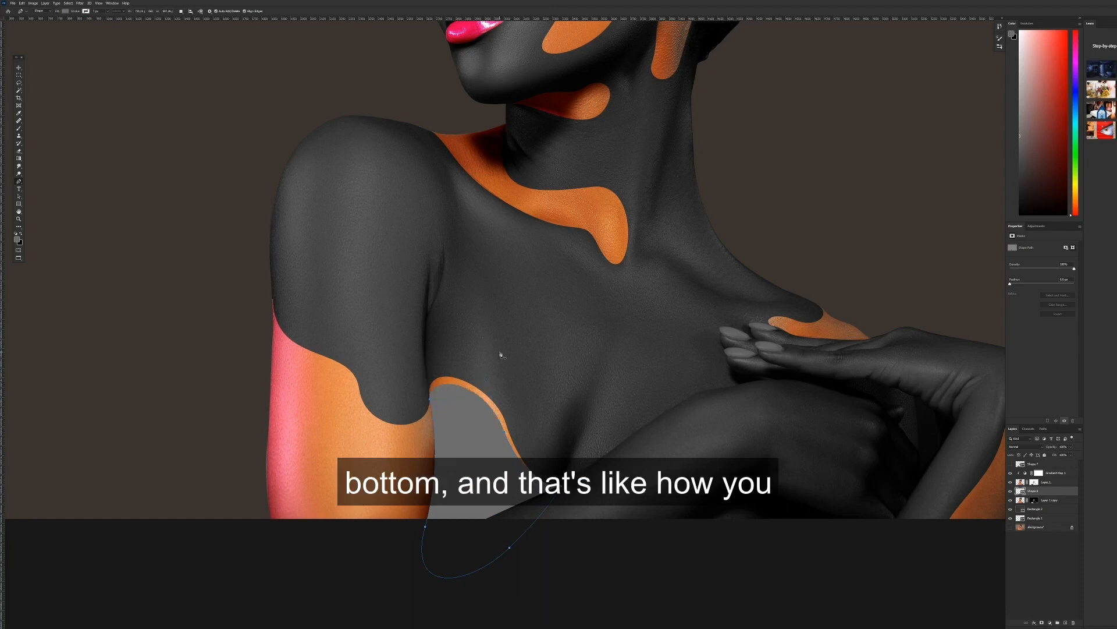
# Hide the chest shape and fill its selected area with black on the mask of Layer 1 copy
pyautogui.click(1034, 500)
pyautogui.press('g')
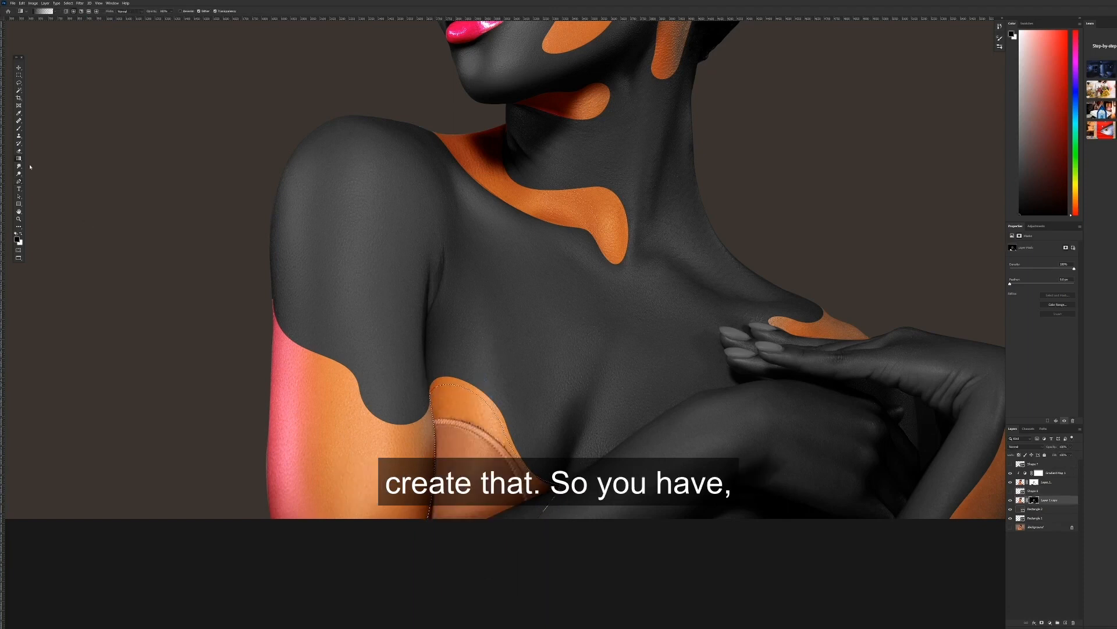
pyautogui.hotkey('shift', 'g')
pyautogui.hotkey('alt', 'BackSpace')
pyautogui.press('m')
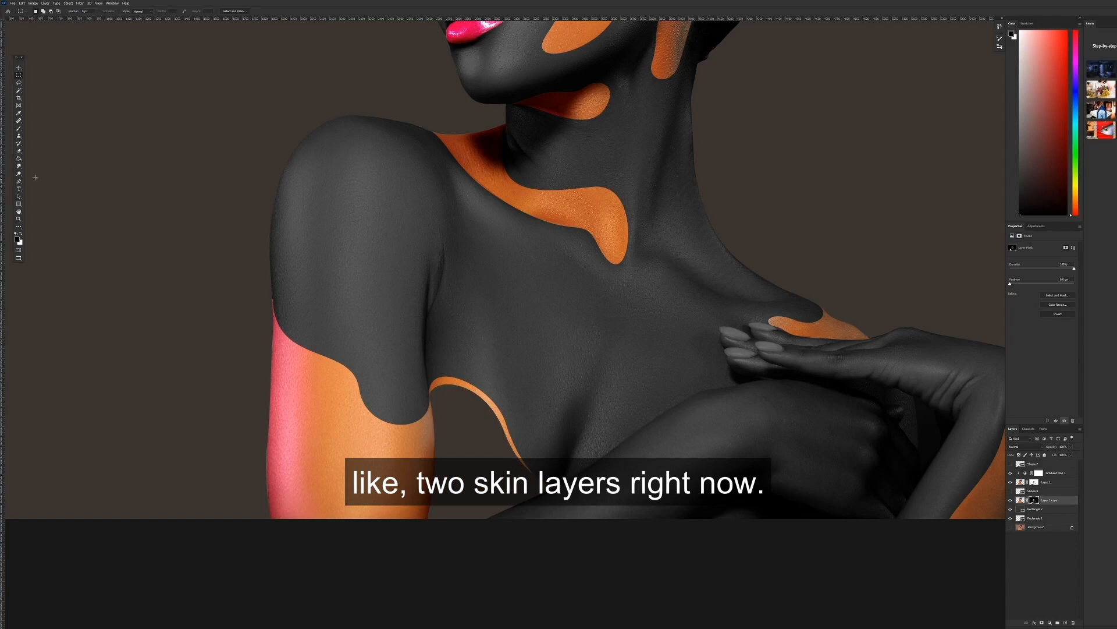
# Draw a large closed curved shape over the colored upper arm, starting at the notch in the gray skin's edge
pyautogui.press('p')
pyautogui.click(370, 381)
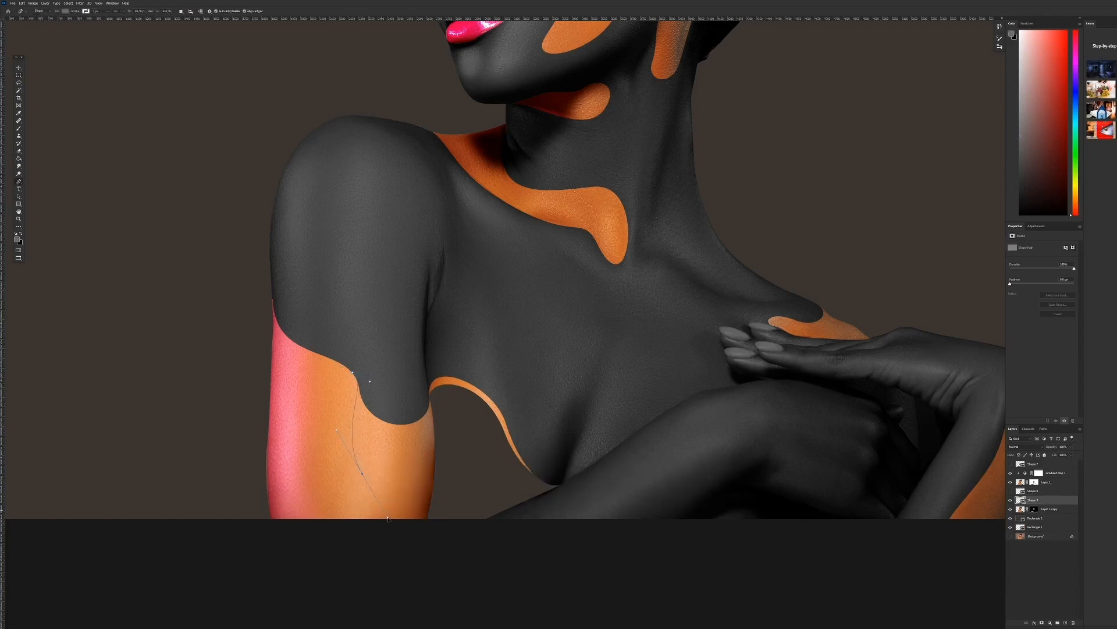
pyautogui.moveTo(424, 464); pyautogui.dragTo(435, 387)
pyautogui.moveTo(479, 499); pyautogui.dragTo(456, 552)
pyautogui.moveTo(393, 567); pyautogui.dragTo(310, 559)
pyautogui.moveTo(236, 531); pyautogui.dragTo(171, 494)
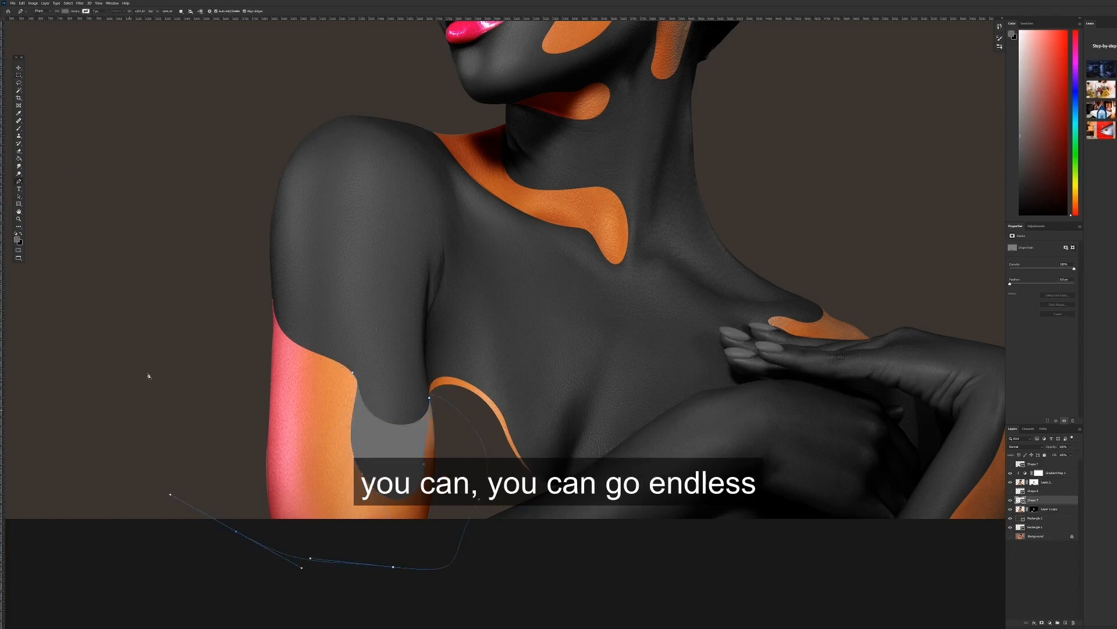
pyautogui.moveTo(137, 394); pyautogui.dragTo(209, 269)
pyautogui.moveTo(296, 277); pyautogui.dragTo(394, 346)
pyautogui.click(391, 330)
pyautogui.click(353, 372)
# Turn the arm shape into a selection, hide the shape, fill the area black on Layer 1 copy's mask, and deselect
pyautogui.hotkey('ctrl', 'Return')
pyautogui.click(1010, 500)
pyautogui.click(1034, 508)
pyautogui.click(19, 158)
pyautogui.click(305, 375)
pyautogui.click(19, 75)
pyautogui.hotkey('ctrl', 'd')
# Draw a curved shape inside the orange collarbone patch and mask that area out of Layer 1 copy
pyautogui.press('p')
pyautogui.moveTo(420, 225); pyautogui.dragTo(361, 377)
pyautogui.scroll(3, 527, 361)
pyautogui.moveTo(522, 368); pyautogui.dragTo(591, 346)
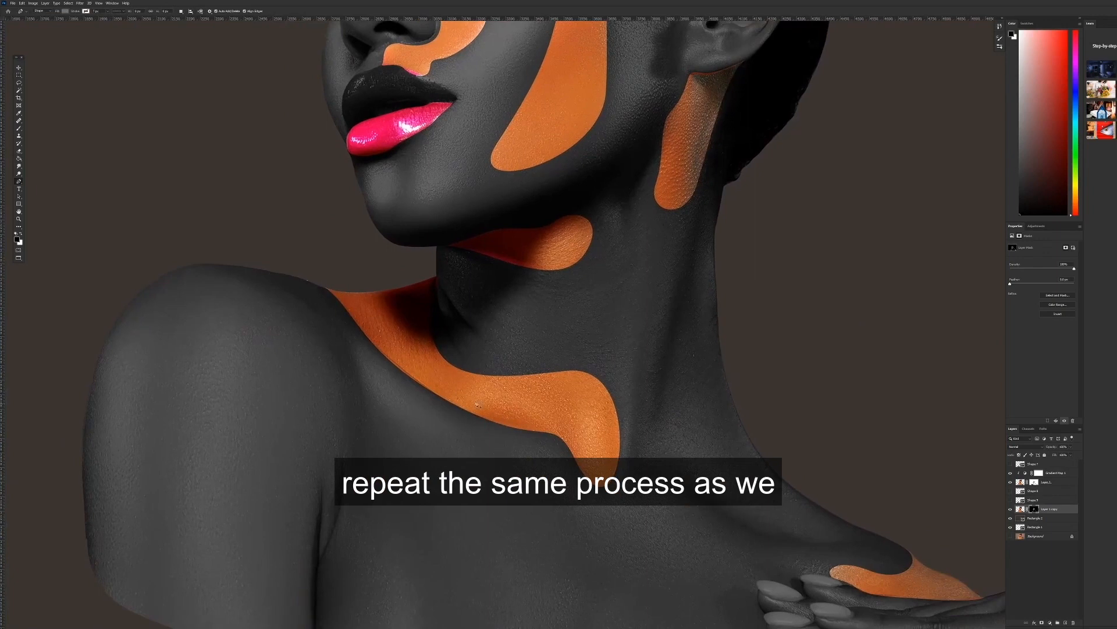
pyautogui.moveTo(383, 291); pyautogui.dragTo(346, 309)
pyautogui.moveTo(508, 405); pyautogui.dragTo(564, 390)
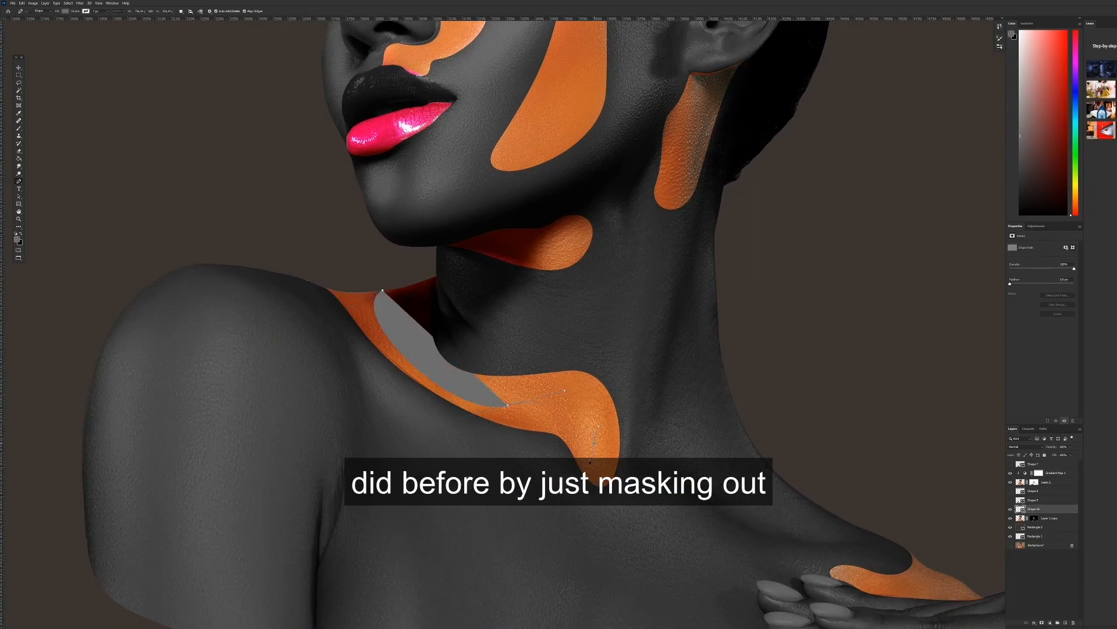
pyautogui.moveTo(595, 444); pyautogui.dragTo(591, 465)
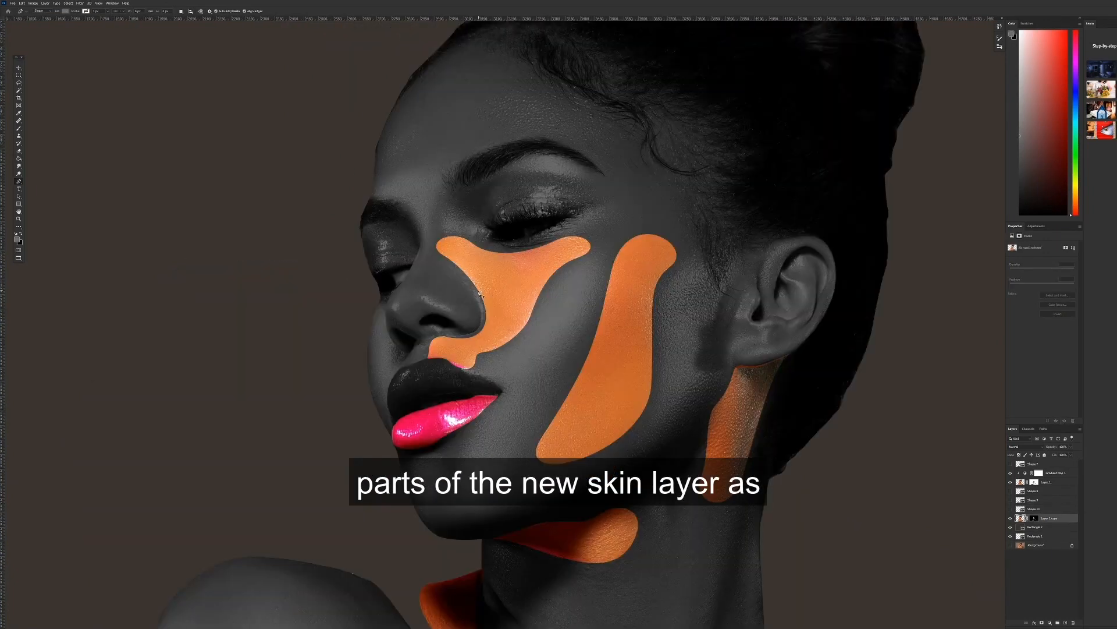
# Draw a curved shape over the orange patch between the nose and the upper lip
pyautogui.click(481, 293)
pyautogui.moveTo(546, 288); pyautogui.dragTo(546, 289)
pyautogui.click(538, 351)
pyautogui.moveTo(475, 374); pyautogui.dragTo(460, 375)
pyautogui.moveTo(432, 373); pyautogui.dragTo(421, 365)
pyautogui.moveTo(415, 354); pyautogui.dragTo(412, 349)
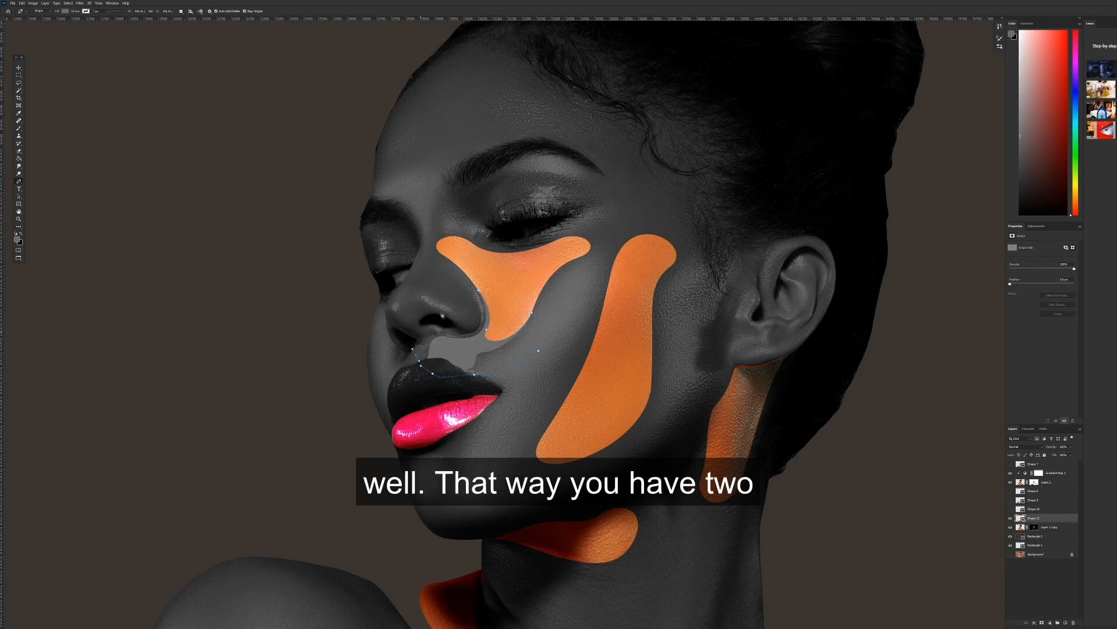
# Hide the upper-lip shape, fill its selected area with black on Layer 1 copy's mask, and deselect
pyautogui.click(1011, 517)
pyautogui.click(1034, 527)
pyautogui.press('g')
pyautogui.click(479, 342)
pyautogui.hotkey('ctrl', '-')
pyautogui.hotkey('ctrl', '-')
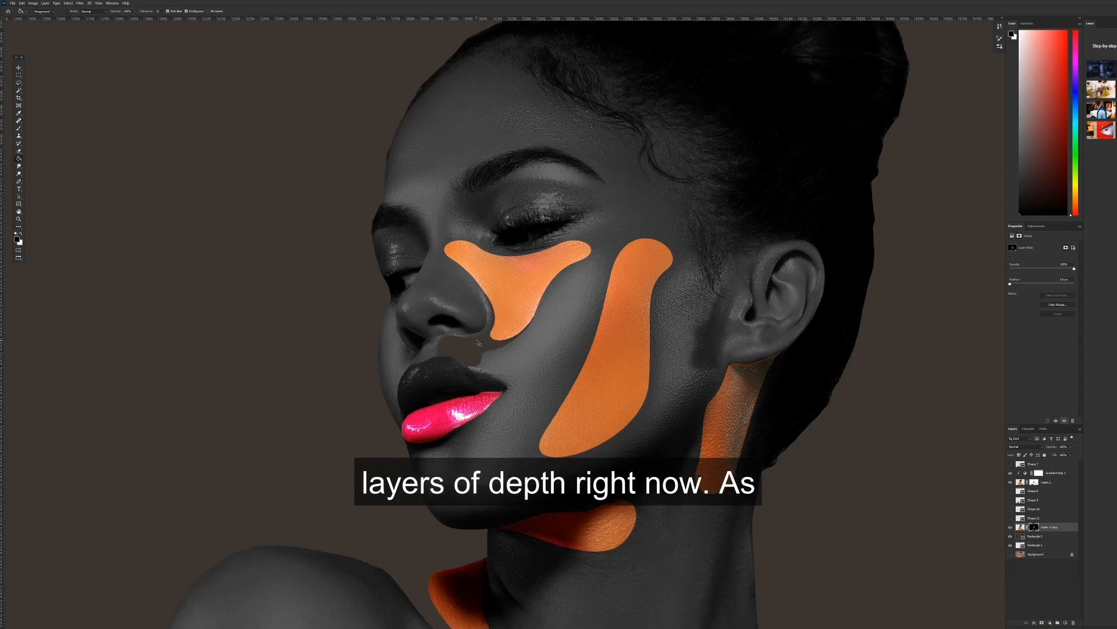
pyautogui.click(18, 75)
pyautogui.hotkey('ctrl', 'd')
# Select a rectangular area around the pink lower lip and clear it on Layer 1 copy's mask
pyautogui.hotkey('ctrl', '+')
pyautogui.hotkey('ctrl', '+')
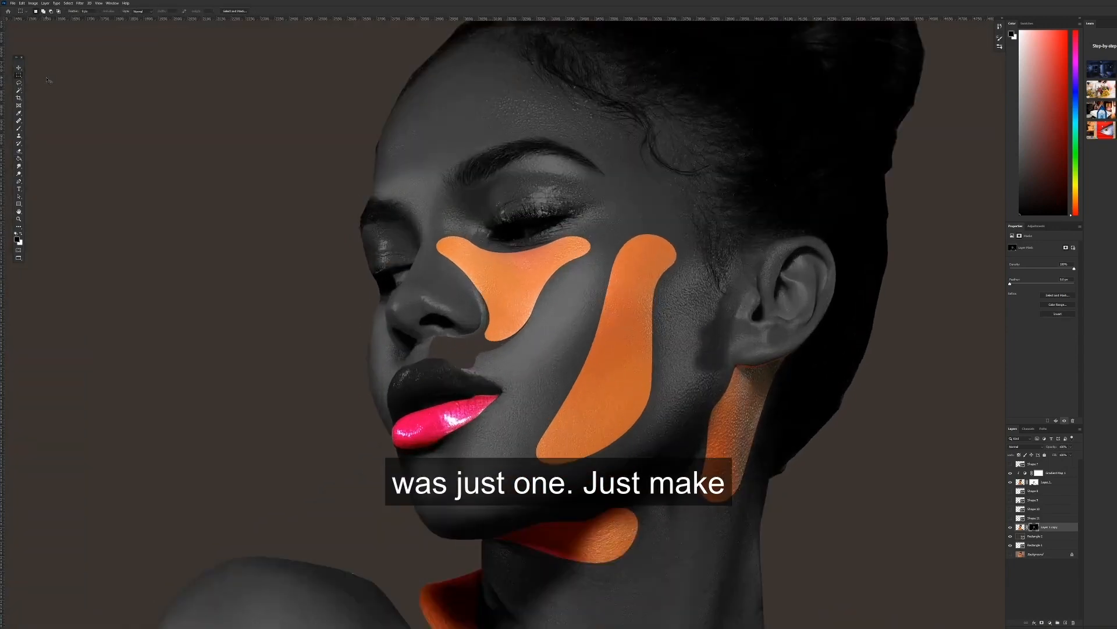
pyautogui.hotkey('ctrl', '-')
pyautogui.hotkey('ctrl', '-')
pyautogui.hotkey('ctrl', '-')
pyautogui.hotkey('ctrl', '-')
pyautogui.hotkey('ctrl', '+')
pyautogui.hotkey('ctrl', '+')
pyautogui.hotkey('ctrl', '+')
pyautogui.hotkey('ctrl', '+')
pyautogui.hotkey('ctrl', '+')
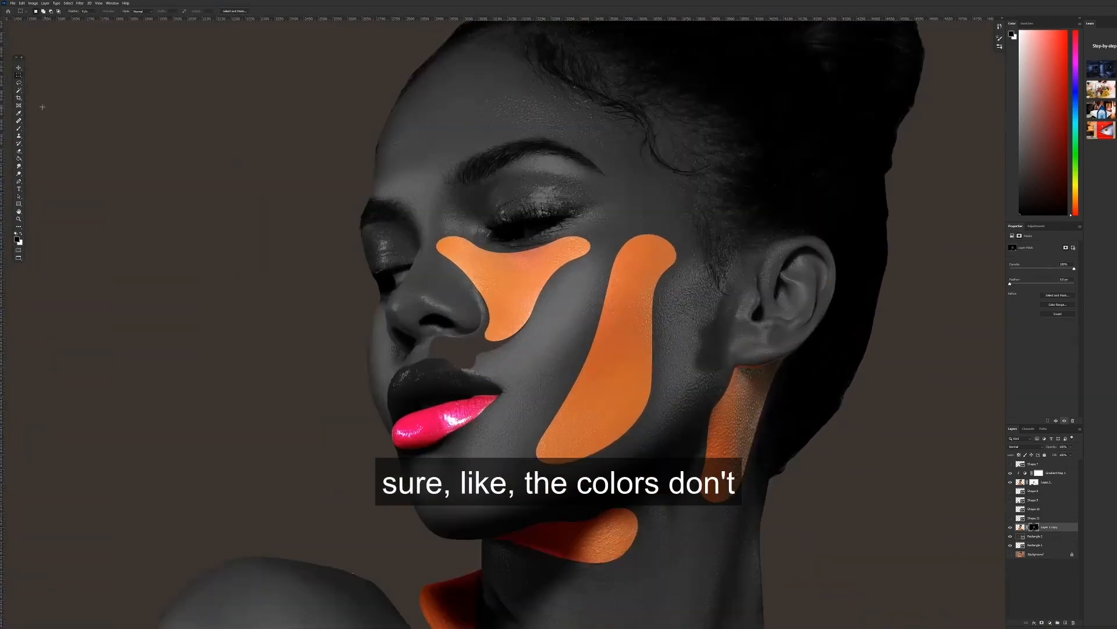
pyautogui.moveTo(402, 454); pyautogui.dragTo(381, 463)
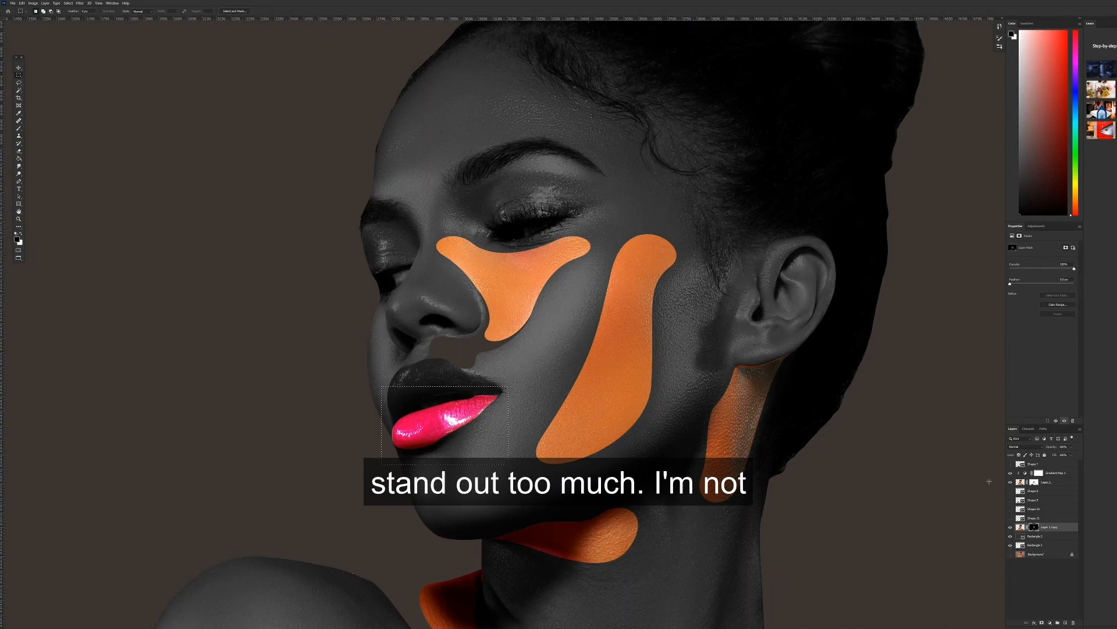
pyautogui.press('Delete')
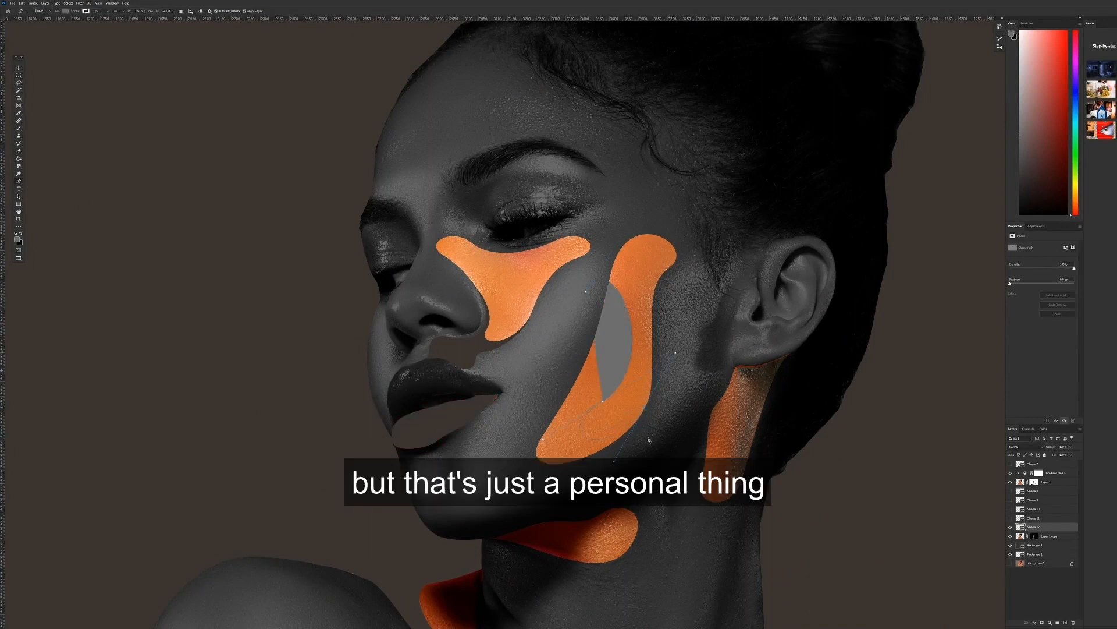
# Turn the cheek shape into a selection, hide the shape, and fill the area black on Layer 1 copy's mask
pyautogui.hotkey('ctrl', 'Return')
pyautogui.click(1011, 527)
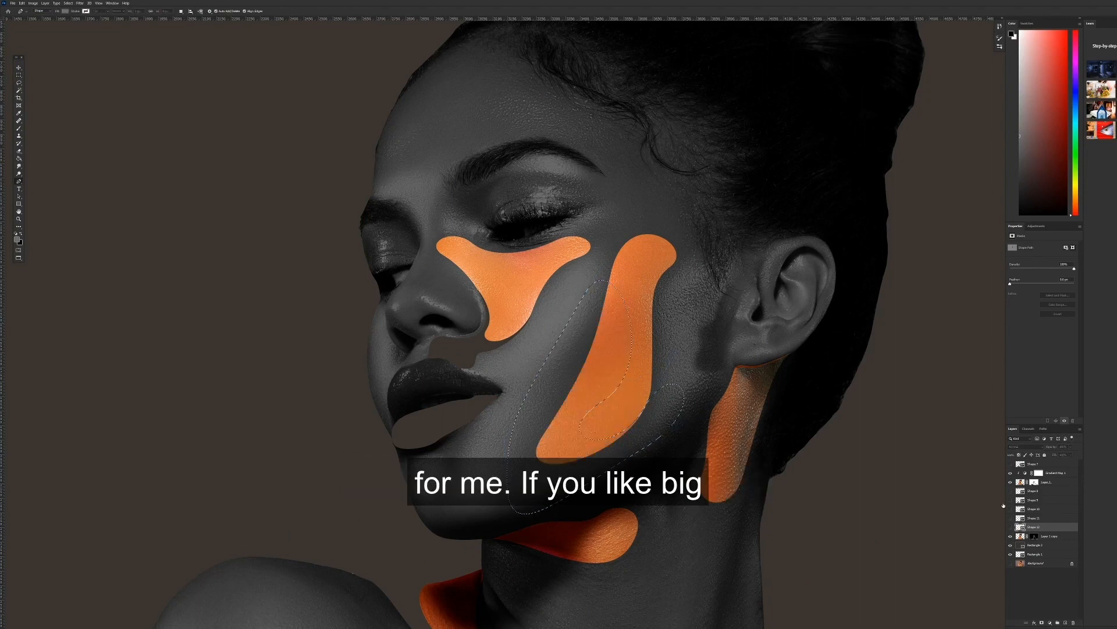
pyautogui.click(1034, 535)
pyautogui.click(19, 158)
pyautogui.click(612, 368)
# Draw a closed, rounded shape on the gray skin between the mouth corner and the chin
pyautogui.hotkey('ctrl', '-')
pyautogui.hotkey('ctrl', '-')
pyautogui.hotkey('ctrl', '-')
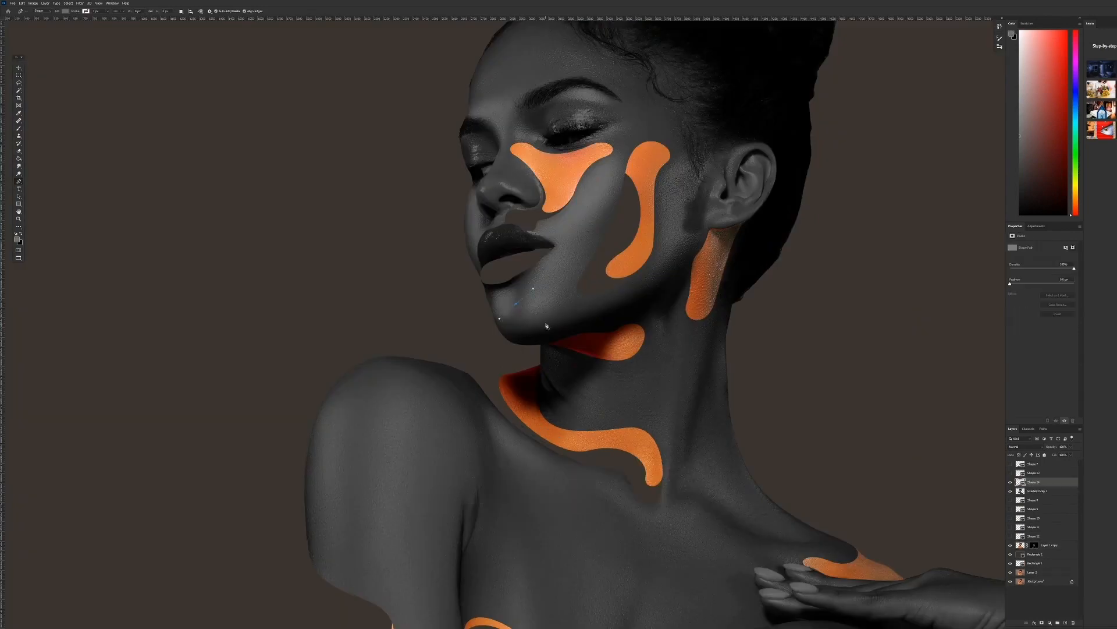
pyautogui.moveTo(574, 269); pyautogui.dragTo(540, 285)
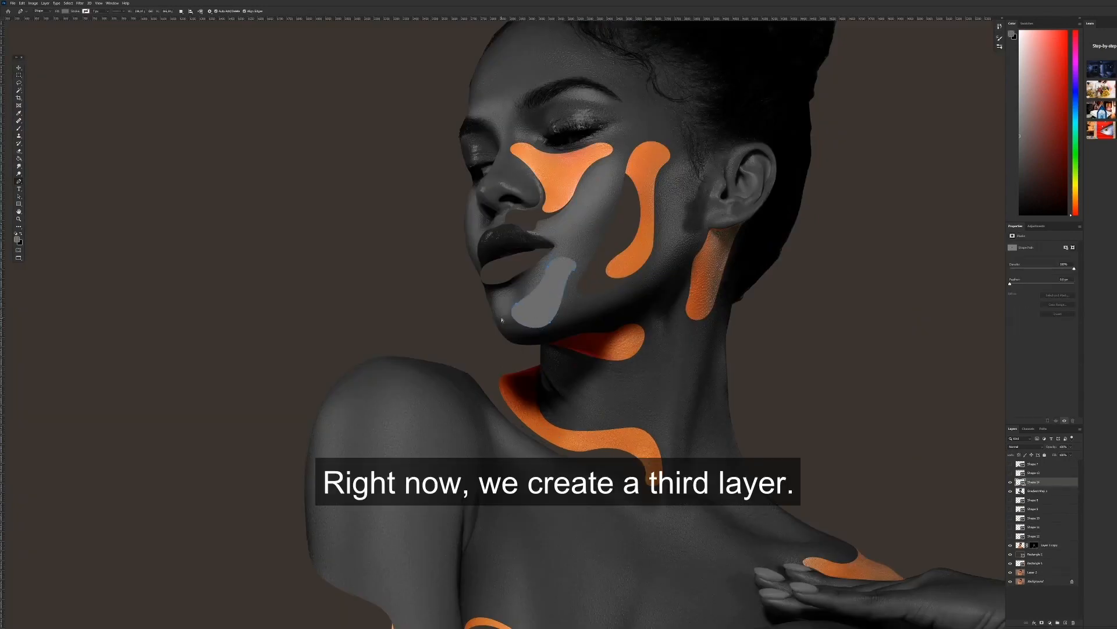
# Copy the gray skin inside the chin shape to a new layer and offset the piece towards the cheek
pyautogui.click(1019, 491)
pyautogui.hotkey('ctrl', 'j')
pyautogui.press('v')
pyautogui.moveTo(414, 245); pyautogui.dragTo(452, 226)
# Draw a large closed curved shape on the gray chest between the shoulder and the collarbone
pyautogui.click(19, 181)
pyautogui.moveTo(486, 421); pyautogui.dragTo(494, 270)
pyautogui.moveTo(515, 327); pyautogui.dragTo(526, 368)
pyautogui.moveTo(543, 445); pyautogui.dragTo(549, 501)
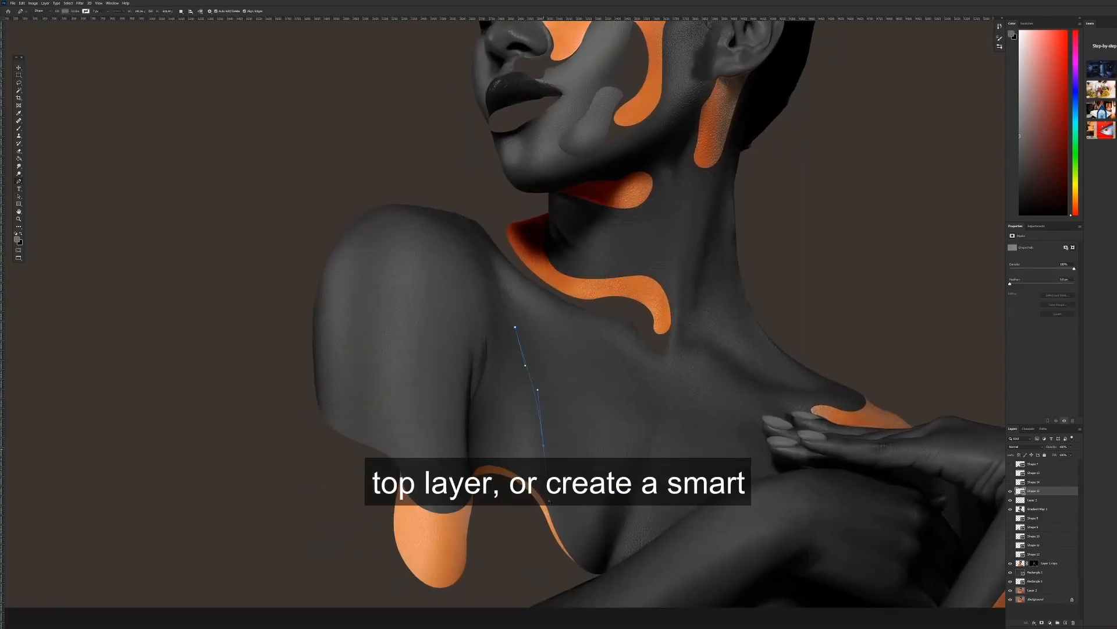
pyautogui.moveTo(642, 380); pyautogui.dragTo(634, 349)
pyautogui.moveTo(563, 325); pyautogui.dragTo(509, 295)
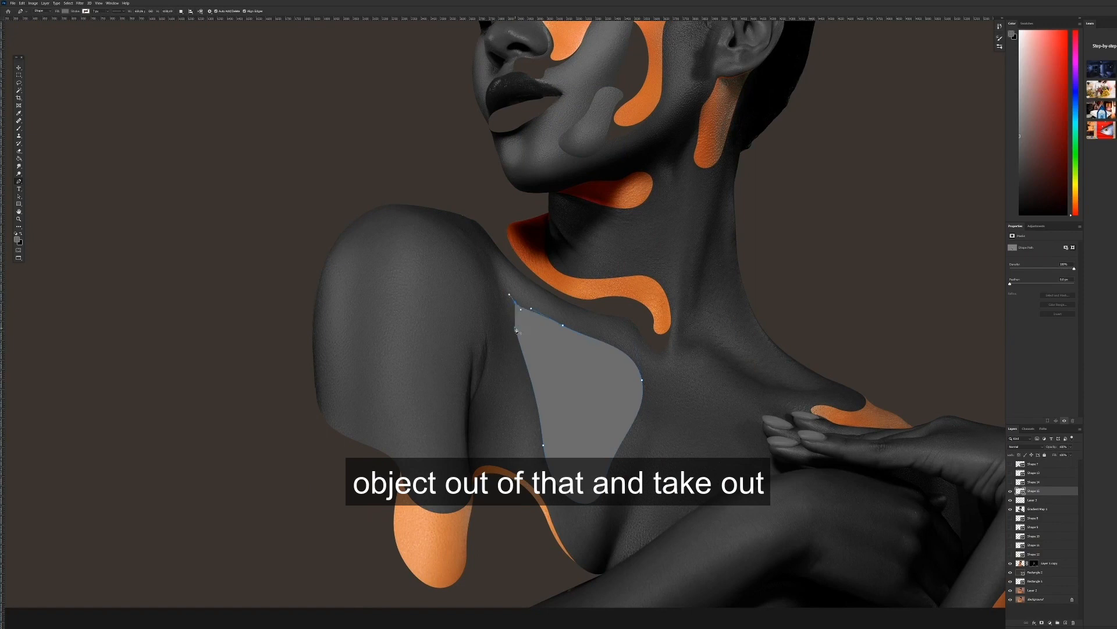
pyautogui.click(534, 351)
# Hide the chest shape, copy the skin inside it to a new layer, and offset the piece downwards
pyautogui.click(1011, 491)
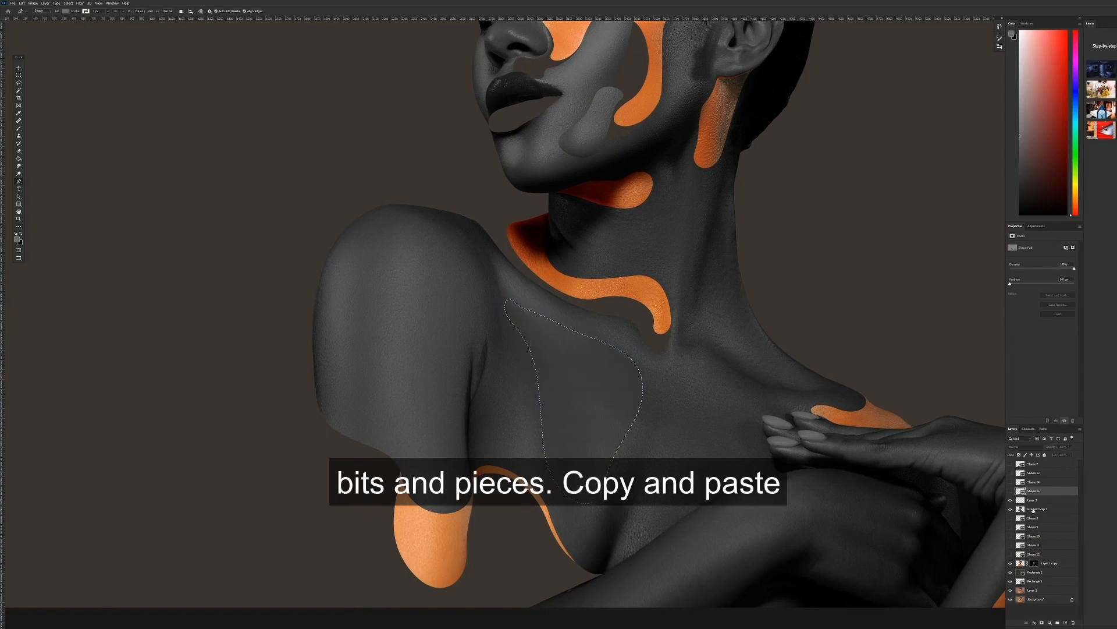
pyautogui.click(1035, 509)
pyautogui.click(19, 68)
pyautogui.hotkey('ctrl', 'shift', 'c')
pyautogui.hotkey('ctrl', 'v')
pyautogui.moveTo(711, 361); pyautogui.dragTo(694, 433)
pyautogui.moveTo(629, 368); pyautogui.dragTo(651, 387)
pyautogui.moveTo(678, 397)
pyautogui.mouseDown()
pyautogui.moveTo(673, 406)
pyautogui.moveTo(686, 392)
pyautogui.mouseUp()
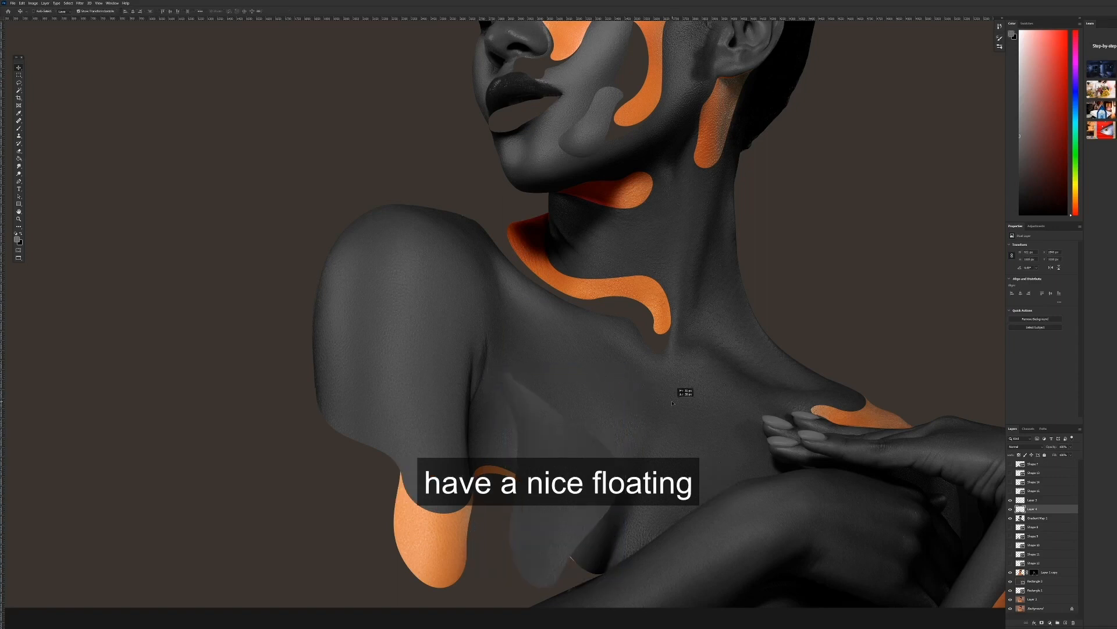
pyautogui.press('Return')
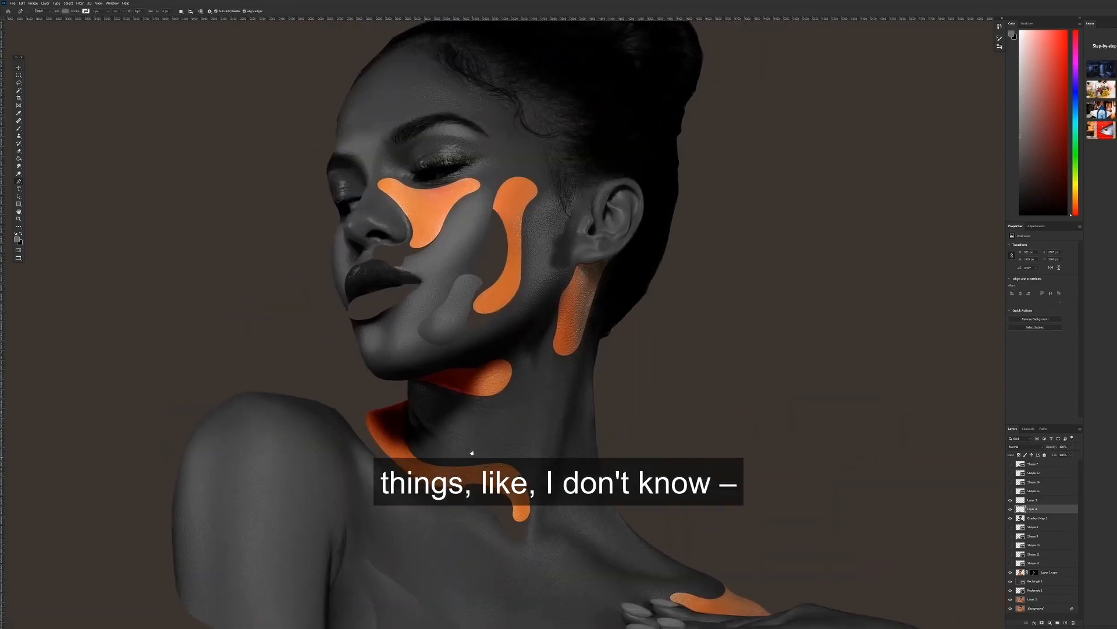
# Draw a curved shape on the gray neck between the jaw patch and the orange collar band
pyautogui.moveTo(472, 452); pyautogui.dragTo(471, 455)
pyautogui.moveTo(483, 415); pyautogui.dragTo(557, 423)
pyautogui.moveTo(555, 387); pyautogui.dragTo(461, 403)
# Hide the neck shape, copy the skin inside it to a new layer, and move the piece across the neck's outer edge
pyautogui.click(1010, 508)
pyautogui.click(1036, 526)
pyautogui.click(19, 68)
pyautogui.hotkey('ctrl', 'shift', 'c')
pyautogui.hotkey('ctrl', 'v')
pyautogui.hotkey('ctrl', '0')
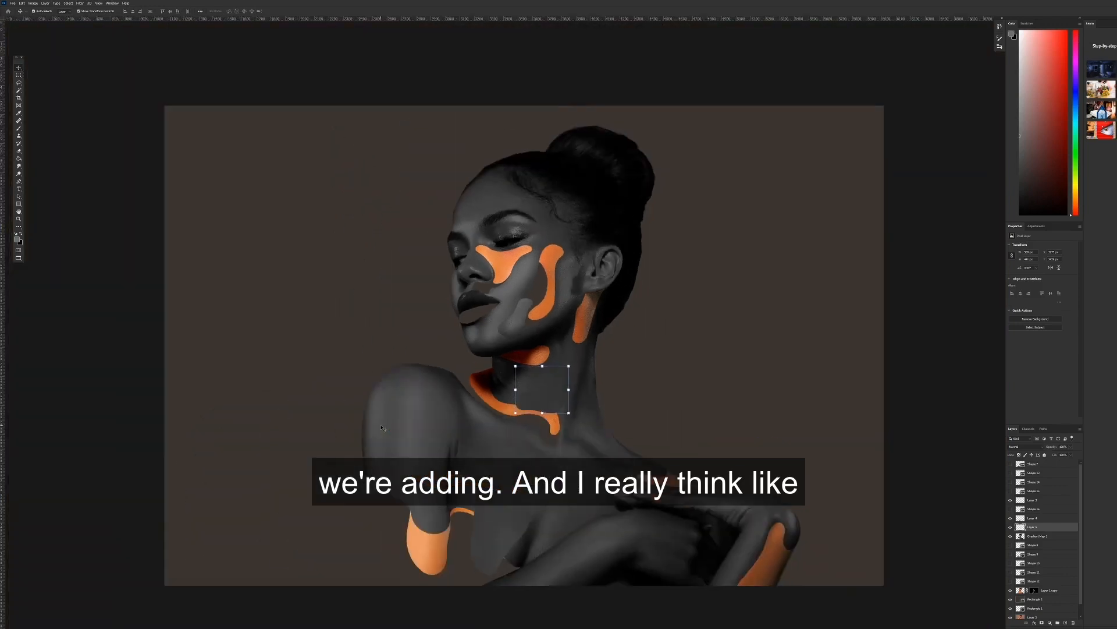
pyautogui.moveTo(649, 348); pyautogui.dragTo(706, 351)
pyautogui.moveTo(634, 411); pyautogui.dragTo(643, 400)
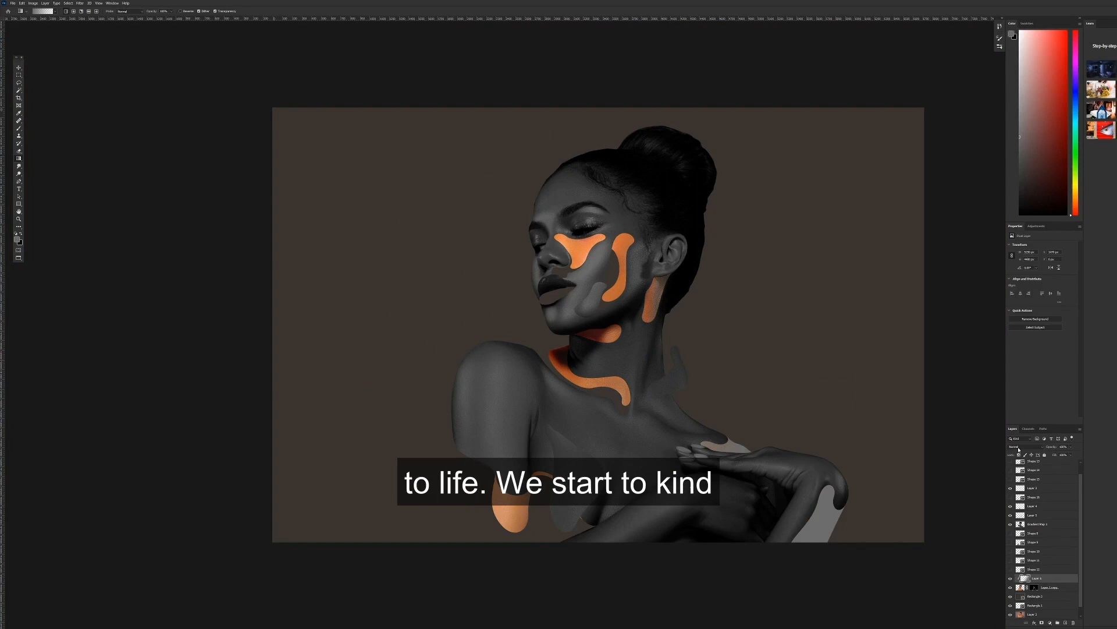
# Change the clipped gradient layer's blend mode and redraw its gradient from the hand towards the neck
pyautogui.click(1019, 447)
pyautogui.click(1019, 469)
pyautogui.moveTo(945, 434); pyautogui.dragTo(524, 244)
pyautogui.hotkey('ctrl', 'z')
pyautogui.moveTo(778, 434); pyautogui.dragTo(632, 304)
# Add a new layer clipped to the colored skin and choose a muted teal foreground color
pyautogui.hotkey('ctrl', 'shift', 'n')
pyautogui.press('Return')
pyautogui.hotkey('ctrl', 'alt', 'g')
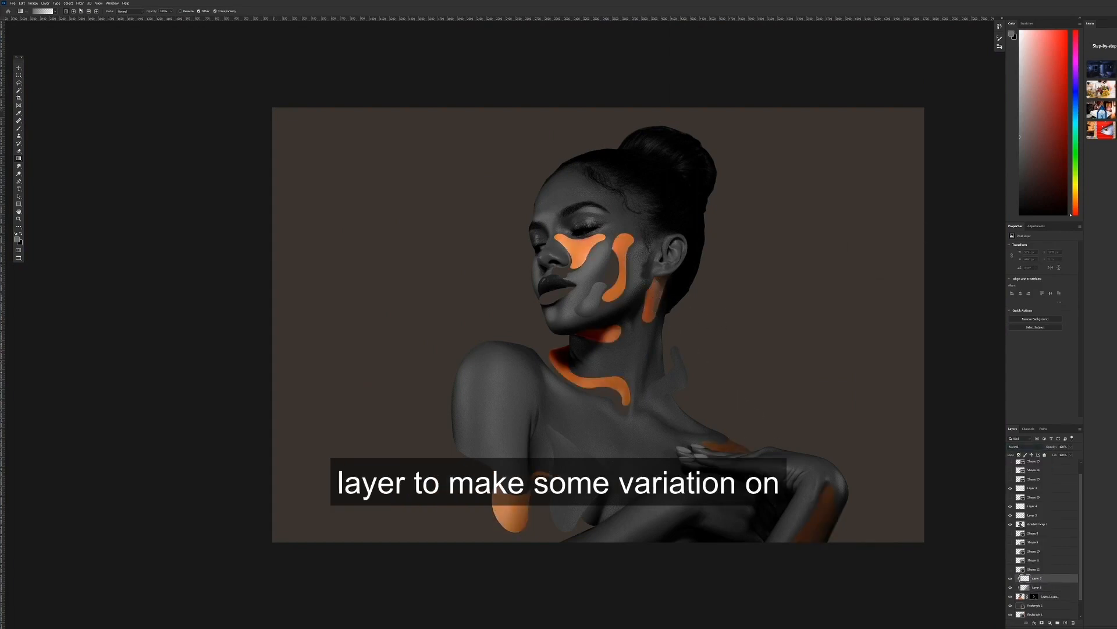
pyautogui.click(17, 242)
pyautogui.click(847, 323)
pyautogui.click(793, 323)
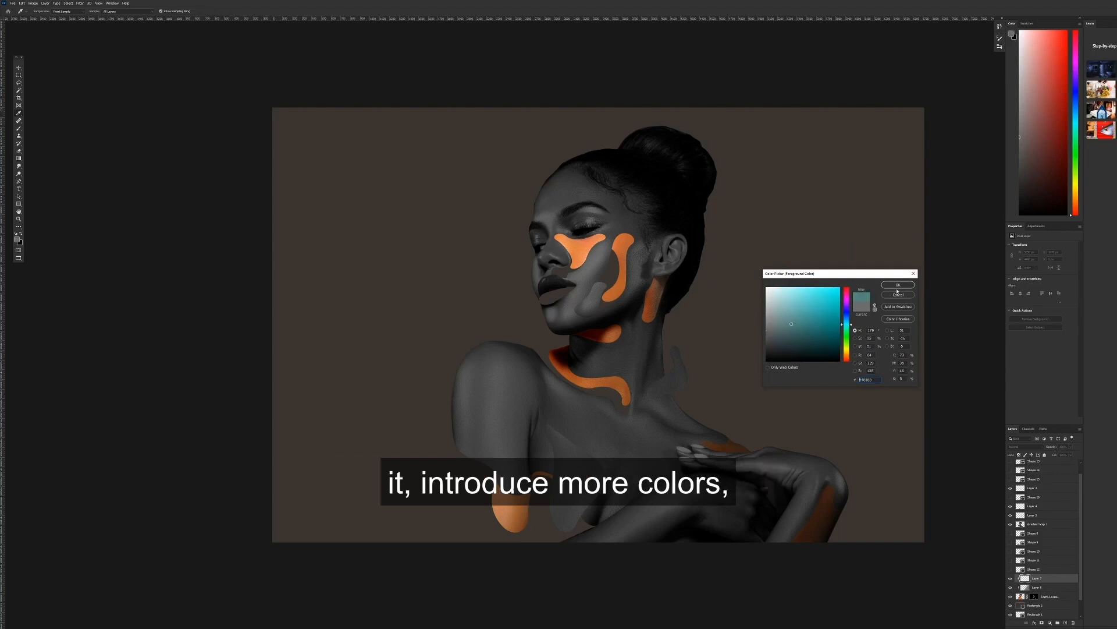
pyautogui.press('Return')
# Add teal gradients over the colored patches and set the layer's blend mode to Color
pyautogui.moveTo(661, 346); pyautogui.dragTo(662, 346)
pyautogui.click(1022, 446)
pyautogui.click(1018, 582)
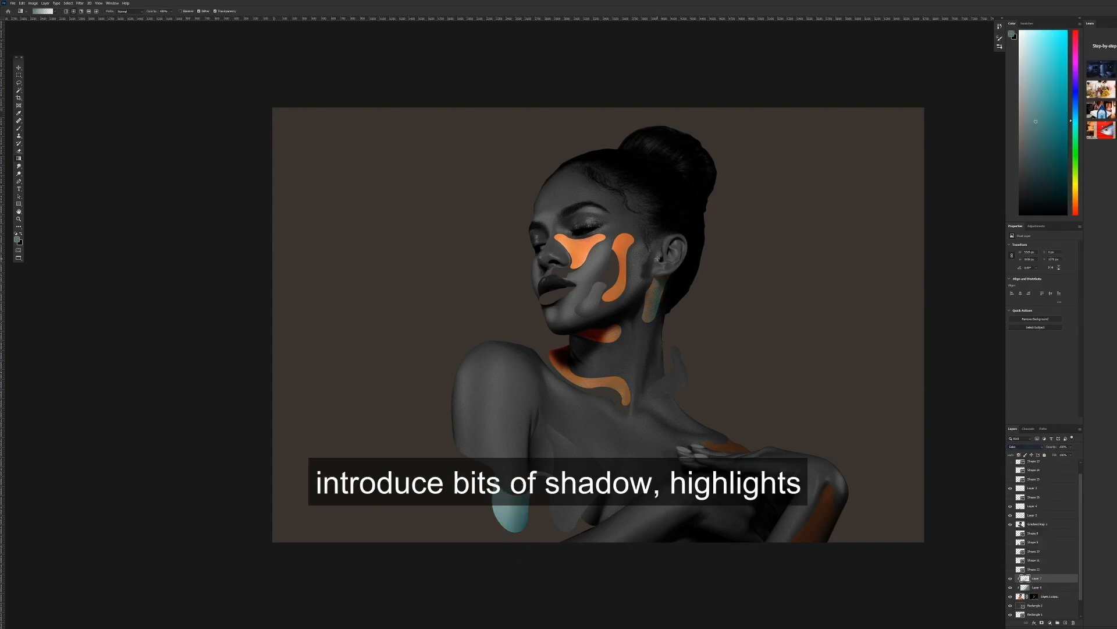
pyautogui.hotkey('ctrl', '-')
pyautogui.hotkey('ctrl', '+')
# Create a new layer and place it directly beneath Layer 1 copy
pyautogui.hotkey('ctrl', 'shift', 'alt', 'n')
pyautogui.hotkey('ctrl', 'shift', '[')
pyautogui.hotkey('ctrl', ']')
pyautogui.hotkey('ctrl', ']')
pyautogui.hotkey('ctrl', ']')
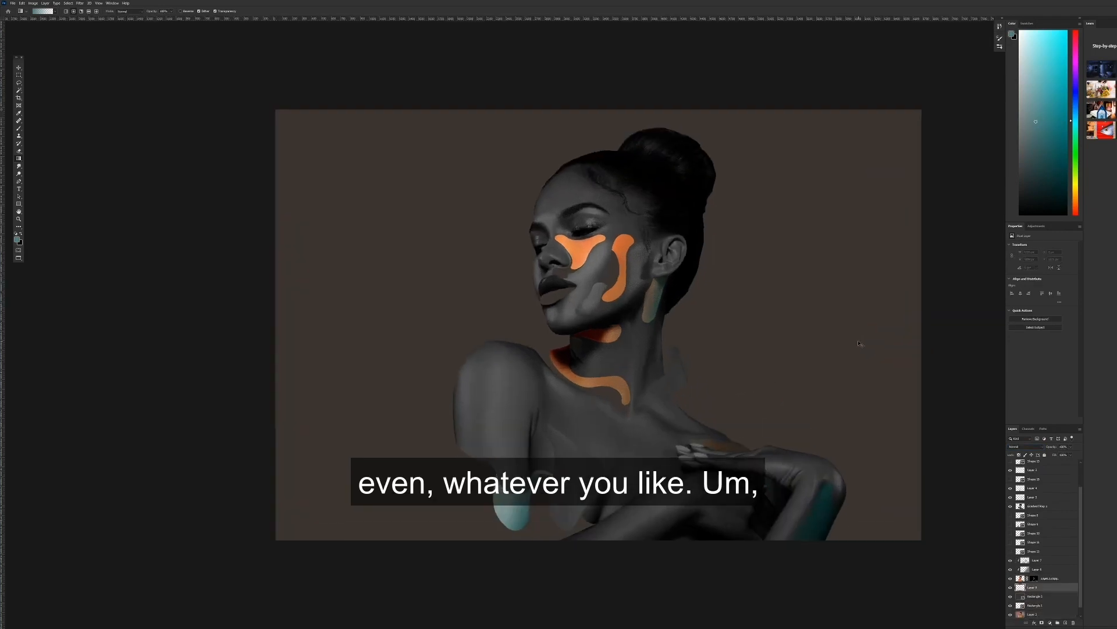
# Restore the default colors, draw a dark radial vignette behind the portrait, and change the layer's blend mode
pyautogui.hotkey('ctrl', '-')
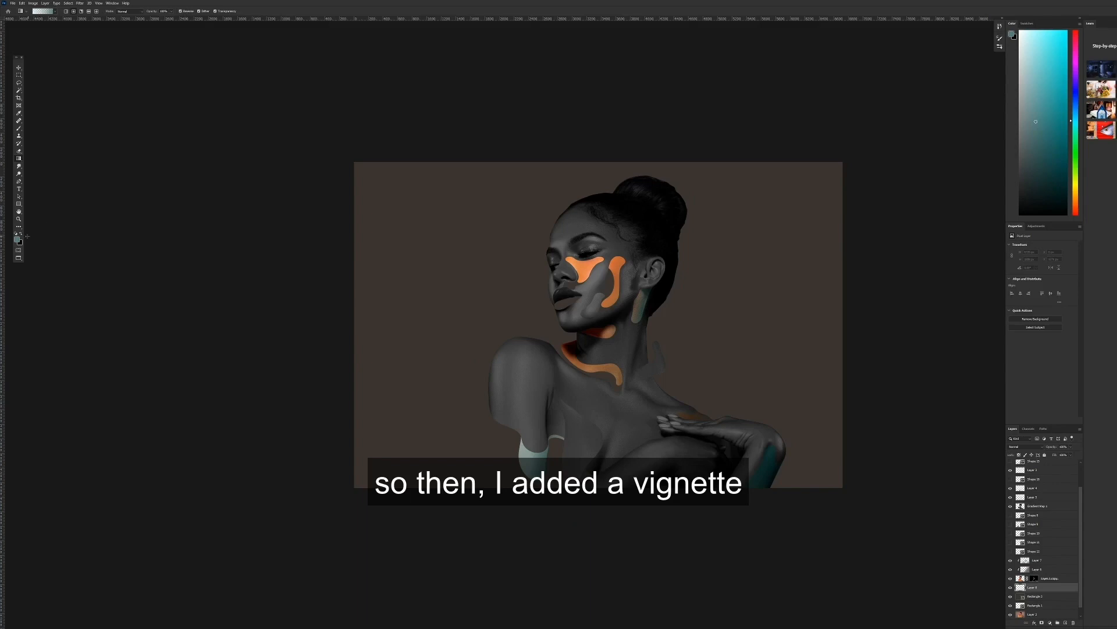
pyautogui.press('d')
pyautogui.moveTo(611, 356); pyautogui.dragTo(998, 355)
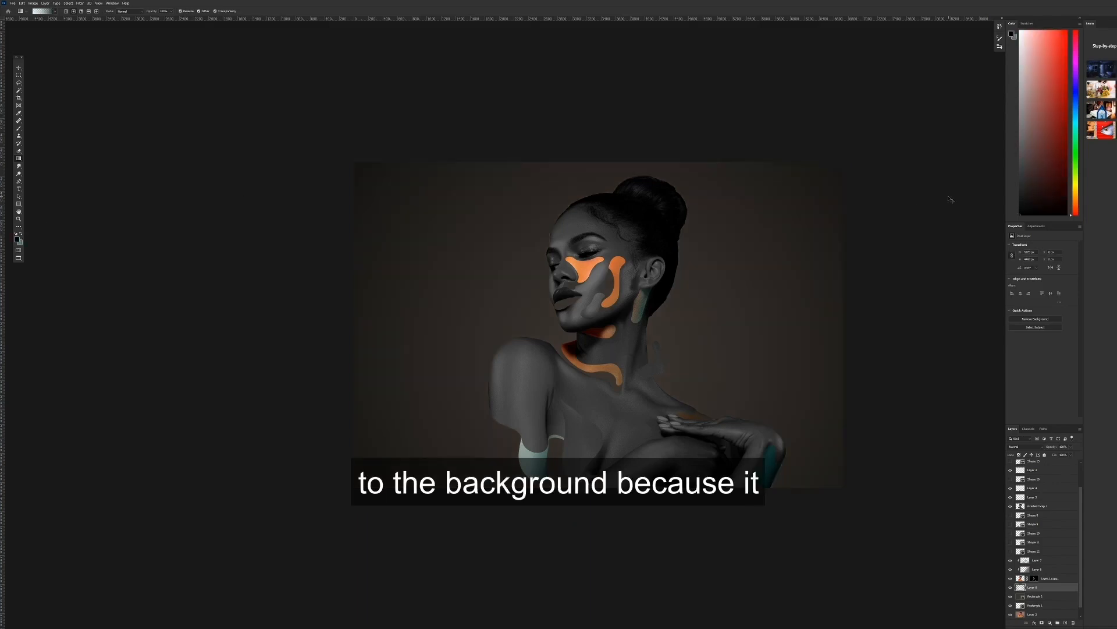
pyautogui.hotkey('ctrl', '+')
pyautogui.click(1025, 446)
pyautogui.click(1028, 524)
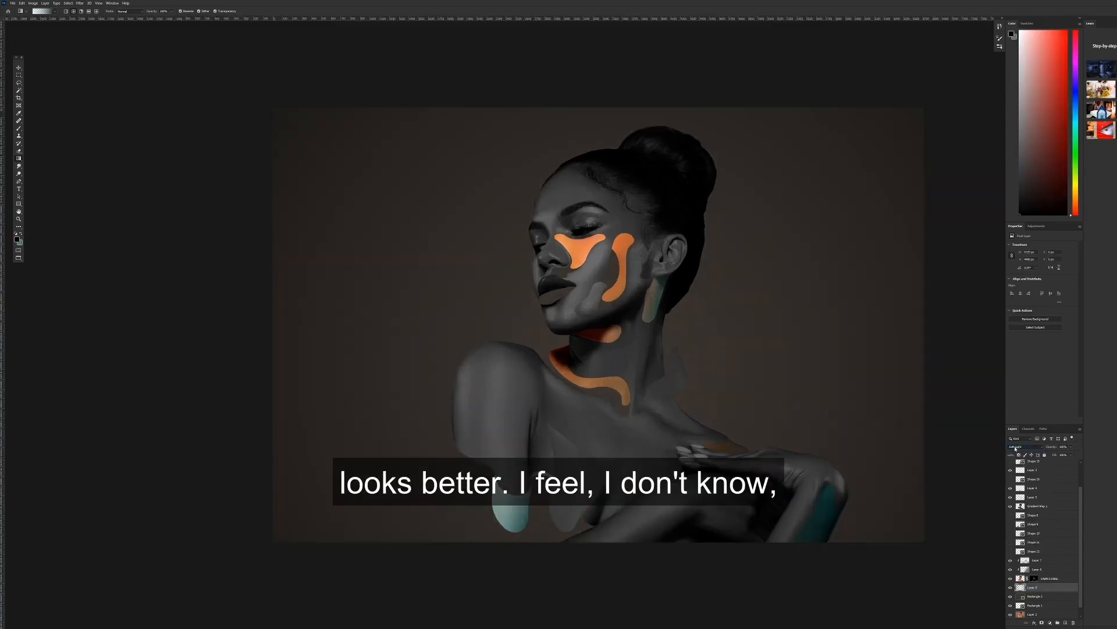
# Clip a new layer above the gray skin to it and change the blend mode of its dark gradient
pyautogui.hotkey('ctrl', ']')
pyautogui.hotkey('ctrl', ']')
pyautogui.hotkey('ctrl', ']')
pyautogui.hotkey('ctrl', ']')
pyautogui.hotkey('ctrl', ']')
pyautogui.hotkey('ctrl', ']')
pyautogui.hotkey('ctrl', ']')
pyautogui.hotkey('ctrl', ']')
pyautogui.hotkey('ctrl', ']')
pyautogui.rightClick(1052, 509)
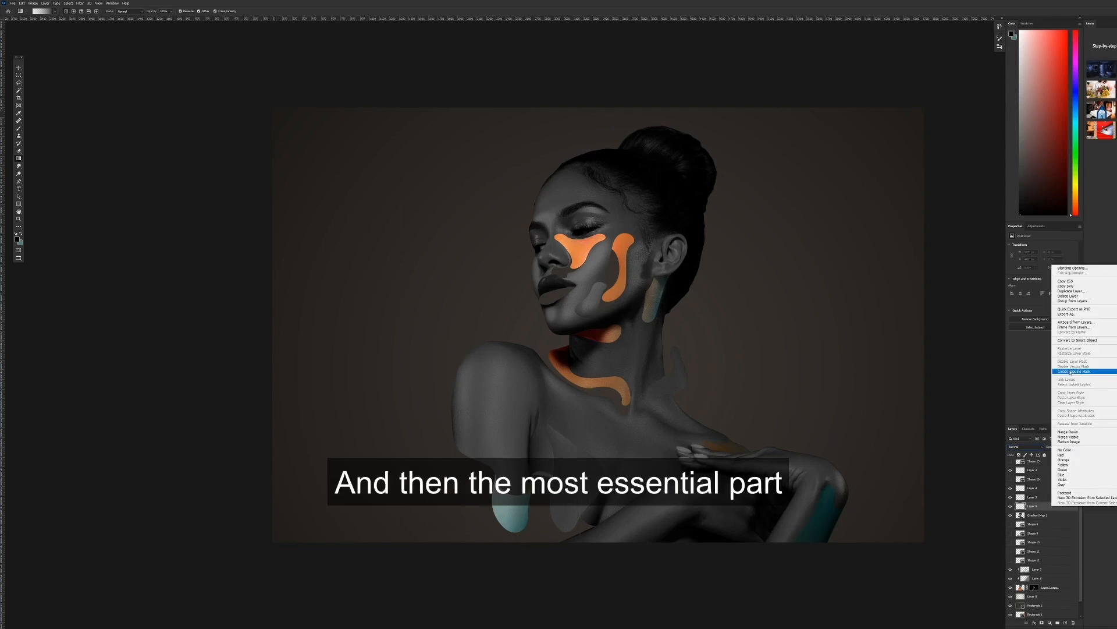
pyautogui.click(1073, 372)
pyautogui.click(1035, 444)
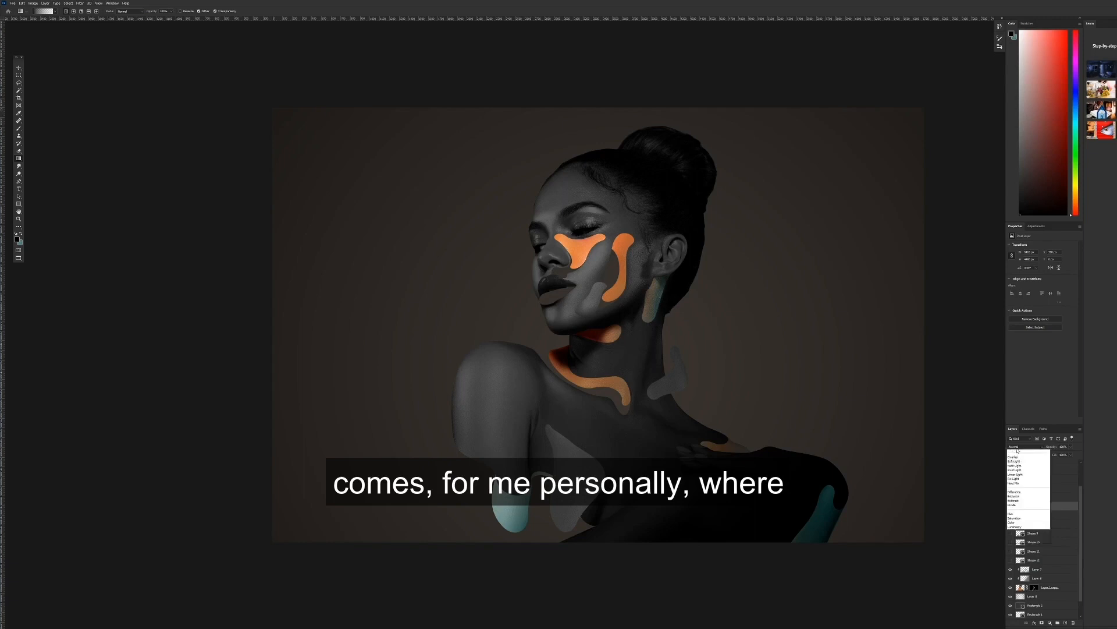
pyautogui.click(1024, 527)
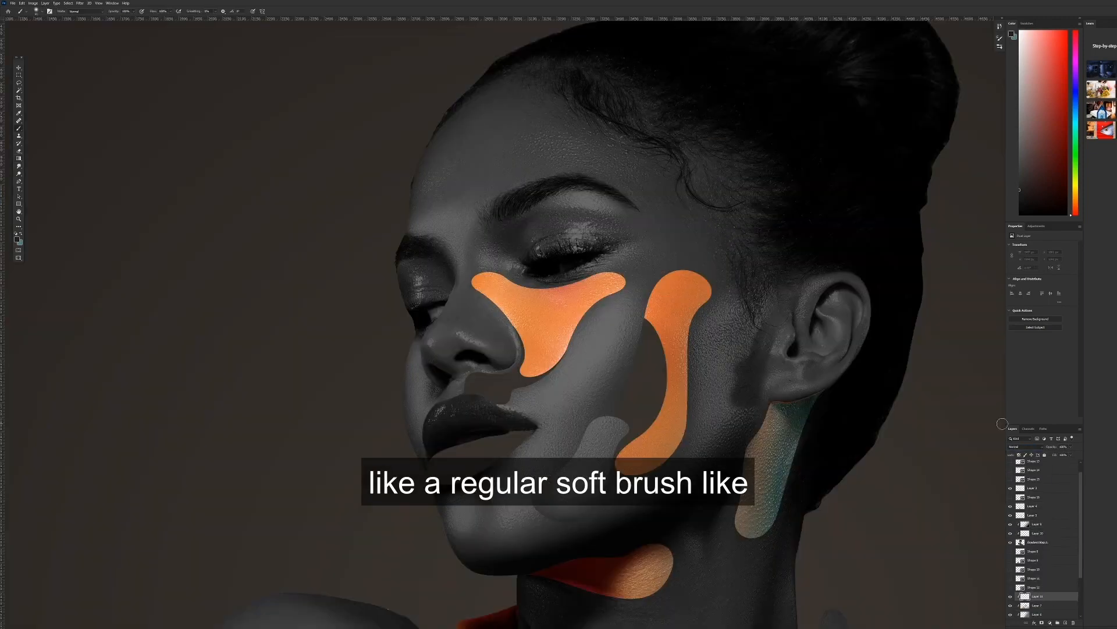
# Set the new clipped layer to Multiply and paint a soft shadow at the top of the curved cheek patch
pyautogui.click(1025, 446)
pyautogui.click(1019, 467)
pyautogui.moveTo(721, 296)
pyautogui.mouseDown()
pyautogui.moveTo(645, 278)
pyautogui.moveTo(651, 372)
pyautogui.mouseUp()
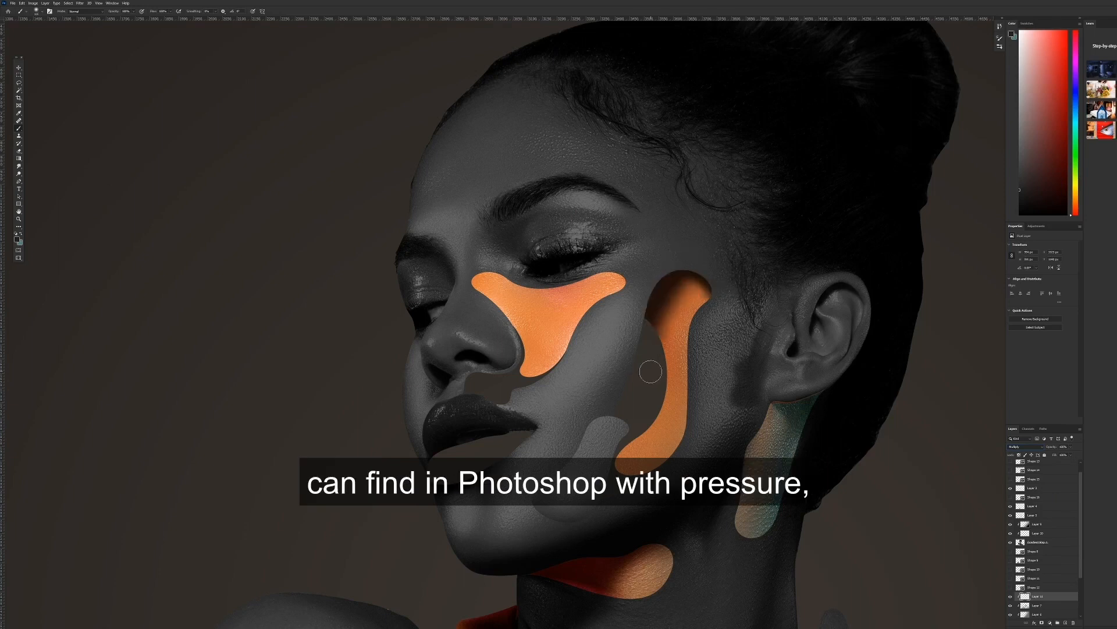
# Paint soft shadows along the nose and under-eye edges of the orange patch below the eye
pyautogui.moveTo(499, 326); pyautogui.dragTo(496, 383)
pyautogui.hotkey('ctrl', 'z')
pyautogui.moveTo(498, 345); pyautogui.dragTo(507, 364)
pyautogui.moveTo(632, 273); pyautogui.dragTo(586, 271)
# Enlarge the brush and paint a soft shadow on the teal patch beneath the ear
pyautogui.hotkey('ctrl', '-')
pyautogui.hotkey('ctrl', '-')
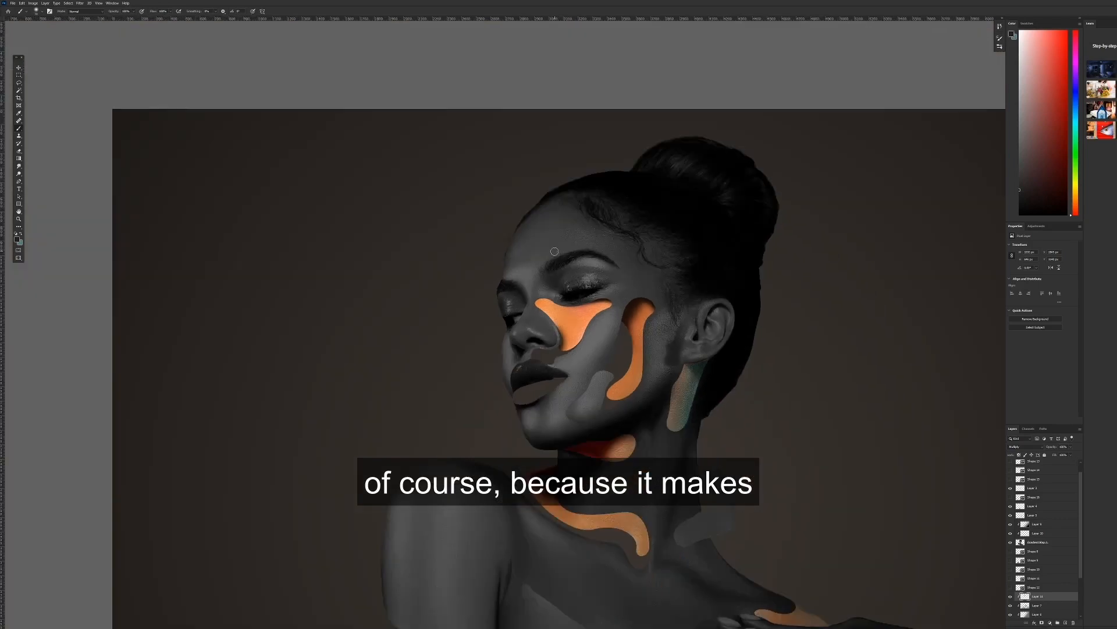
pyautogui.press(']')
pyautogui.press(']')
pyautogui.press(']')
pyautogui.press(']')
pyautogui.press(']')
pyautogui.press(']')
pyautogui.press(']')
pyautogui.press(']')
pyautogui.press(']')
pyautogui.press(']')
pyautogui.press(']')
pyautogui.press(']')
pyautogui.press(']')
pyautogui.press(']')
pyautogui.press(']')
pyautogui.moveTo(728, 354); pyautogui.dragTo(699, 369)
pyautogui.scroll(-3, 628, 442)
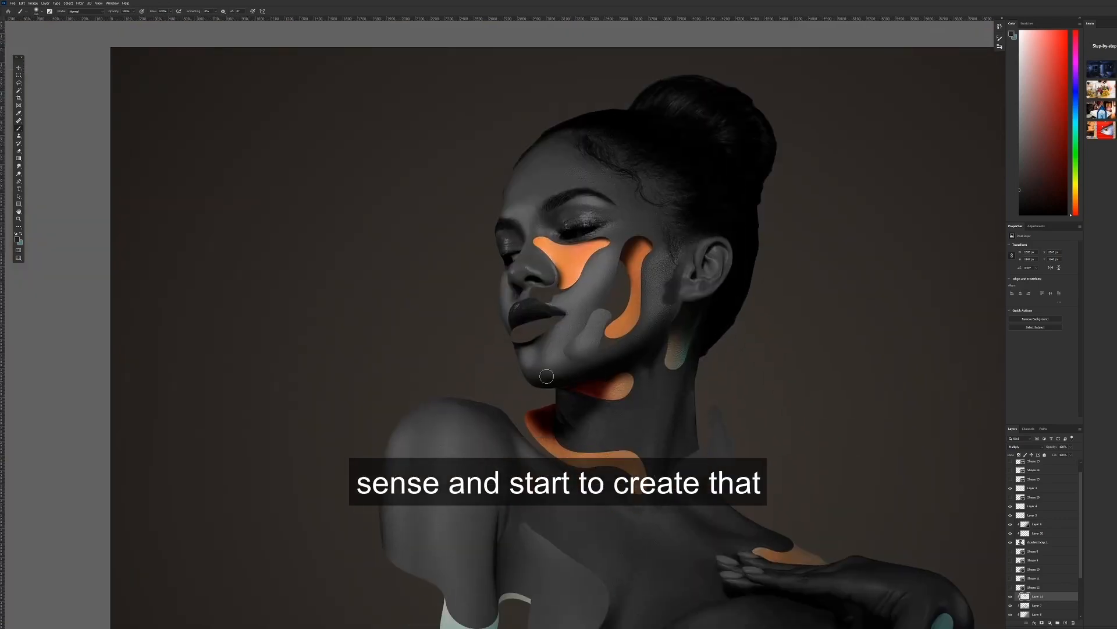
# Adjust the brush size and paint soft shadows on the collar band and the patch beside the hand
pyautogui.press(']')
pyautogui.press(']')
pyautogui.press(']')
pyautogui.press(']')
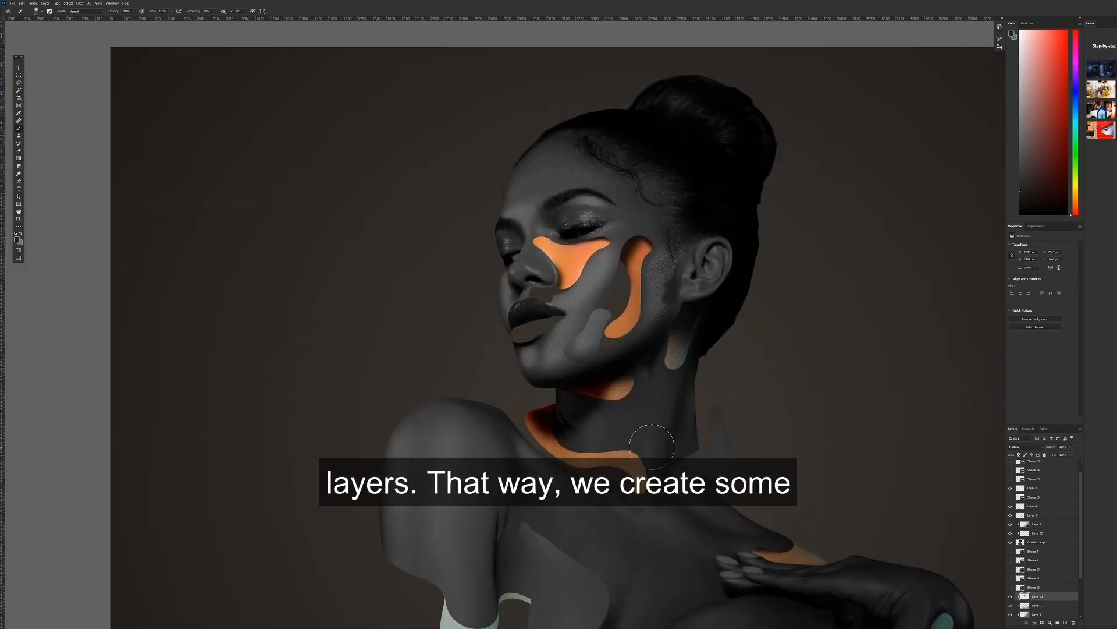
pyautogui.press('[')
pyautogui.press('[')
pyautogui.press('[')
pyautogui.moveTo(639, 447)
pyautogui.mouseDown()
pyautogui.moveTo(574, 432)
pyautogui.moveTo(597, 299)
pyautogui.mouseUp()
pyautogui.moveTo(550, 463)
pyautogui.mouseDown()
pyautogui.moveTo(518, 475)
pyautogui.moveTo(536, 502)
pyautogui.moveTo(527, 541)
pyautogui.mouseUp()
pyautogui.moveTo(988, 501); pyautogui.dragTo(761, 491)
pyautogui.press(']')
pyautogui.moveTo(735, 527); pyautogui.dragTo(765, 487)
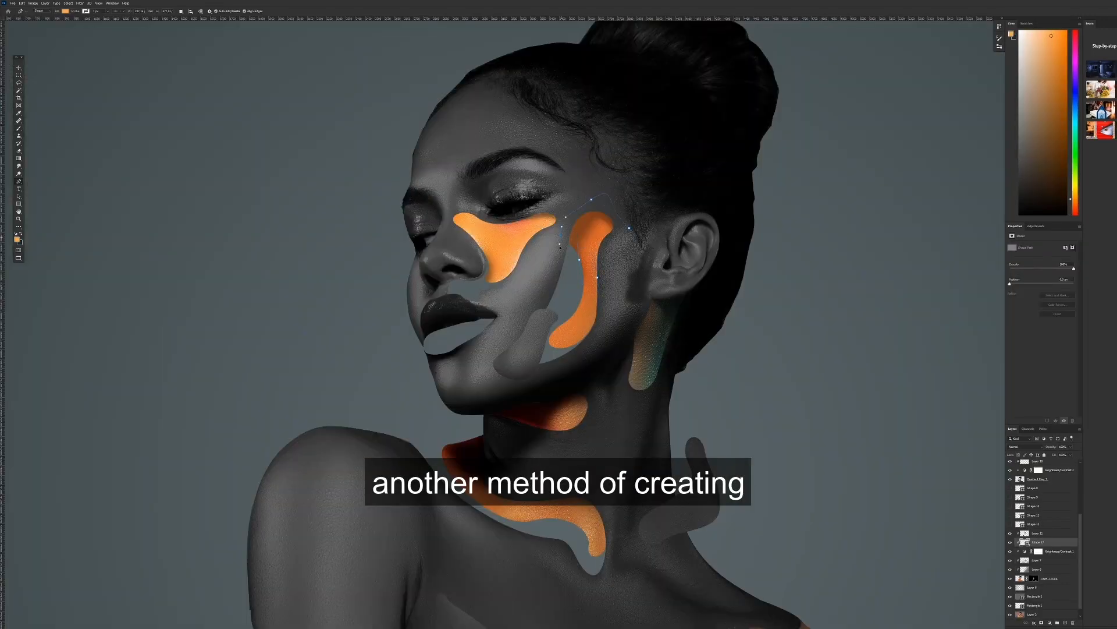
# Finish the shape over the top of the curved cheek patch, set it to Multiply, and adjust its fill color
pyautogui.click(579, 260)
pyautogui.click(1015, 447)
pyautogui.click(1015, 466)
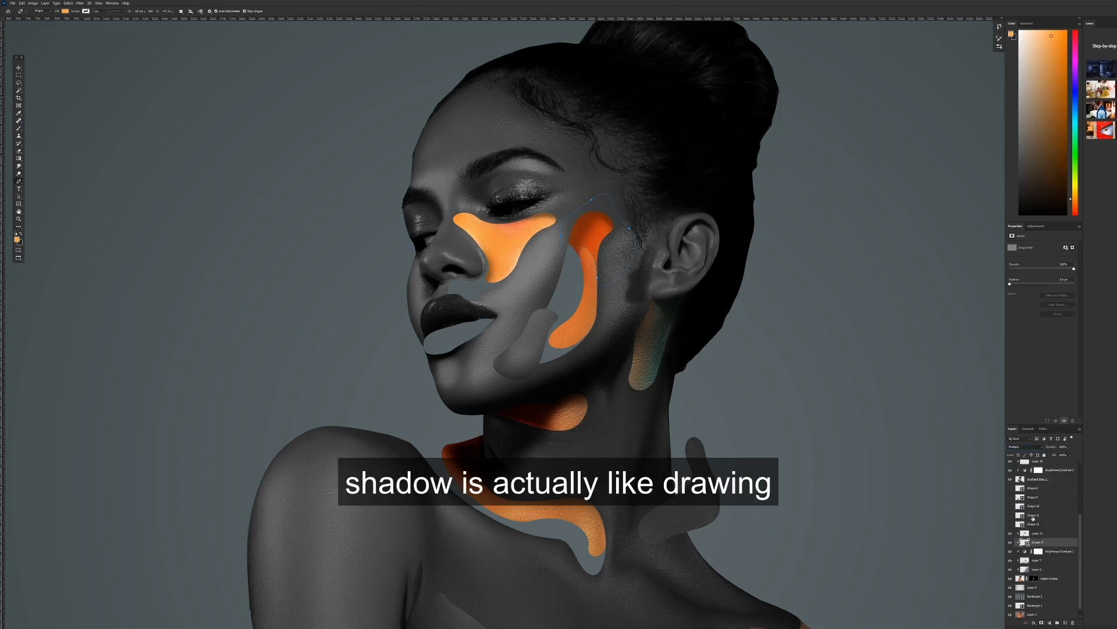
pyautogui.doubleClick(1024, 542)
pyautogui.click(766, 304)
pyautogui.press('Return')
# Draw a shadow shape over the upper part of the under-eye patch and set it to Multiply
pyautogui.moveTo(503, 223); pyautogui.dragTo(564, 216)
pyautogui.click(1024, 446)
pyautogui.click(1019, 467)
# Draw a closed shadow shape over the upper part of the teal patch beneath the ear, set it to Multiply, and adjust its fill color
pyautogui.hotkey('ctrl', 'shift', 'n')
pyautogui.press('Return')
pyautogui.click(643, 321)
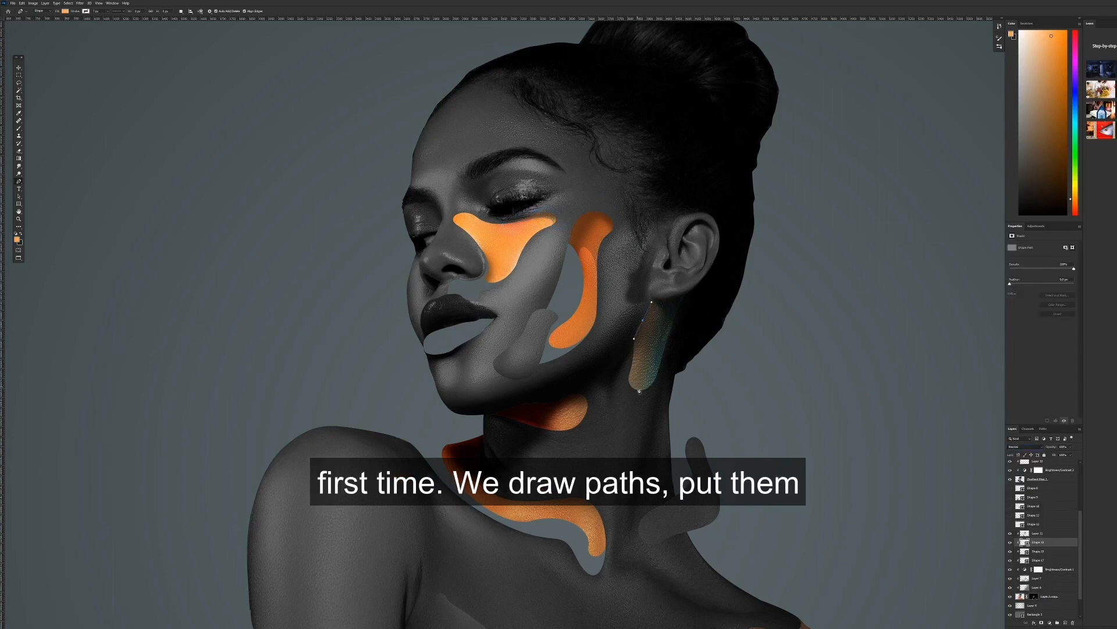
pyautogui.moveTo(677, 343); pyautogui.dragTo(689, 293)
pyautogui.moveTo(703, 266); pyautogui.dragTo(664, 261)
pyautogui.moveTo(637, 296); pyautogui.dragTo(641, 308)
pyautogui.click(1024, 447)
pyautogui.click(1020, 470)
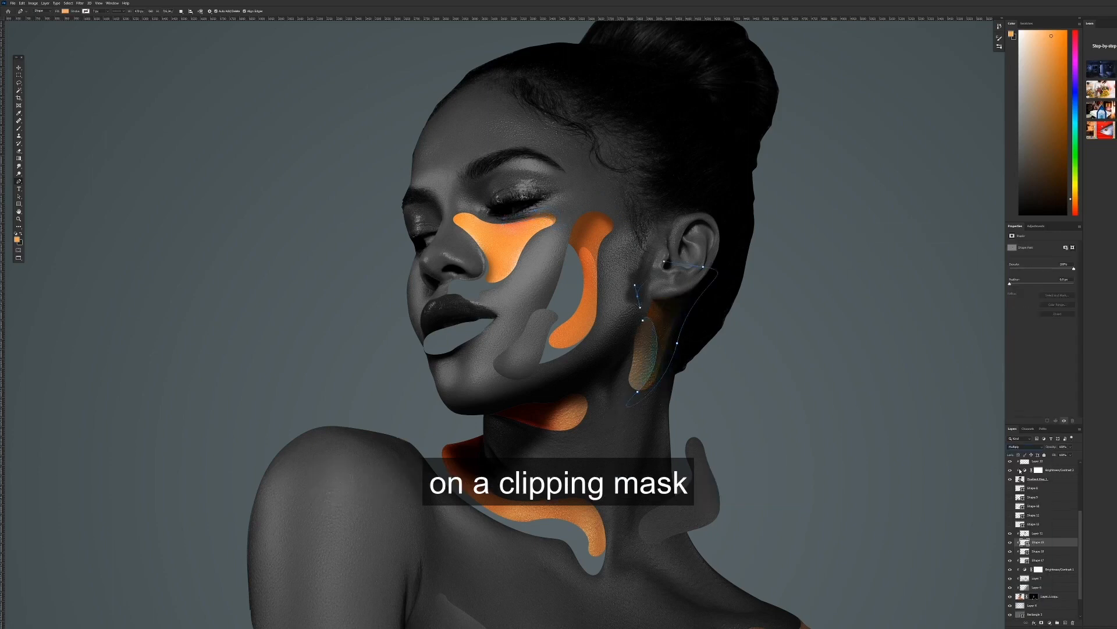
pyautogui.doubleClick(1018, 542)
pyautogui.press('Return')
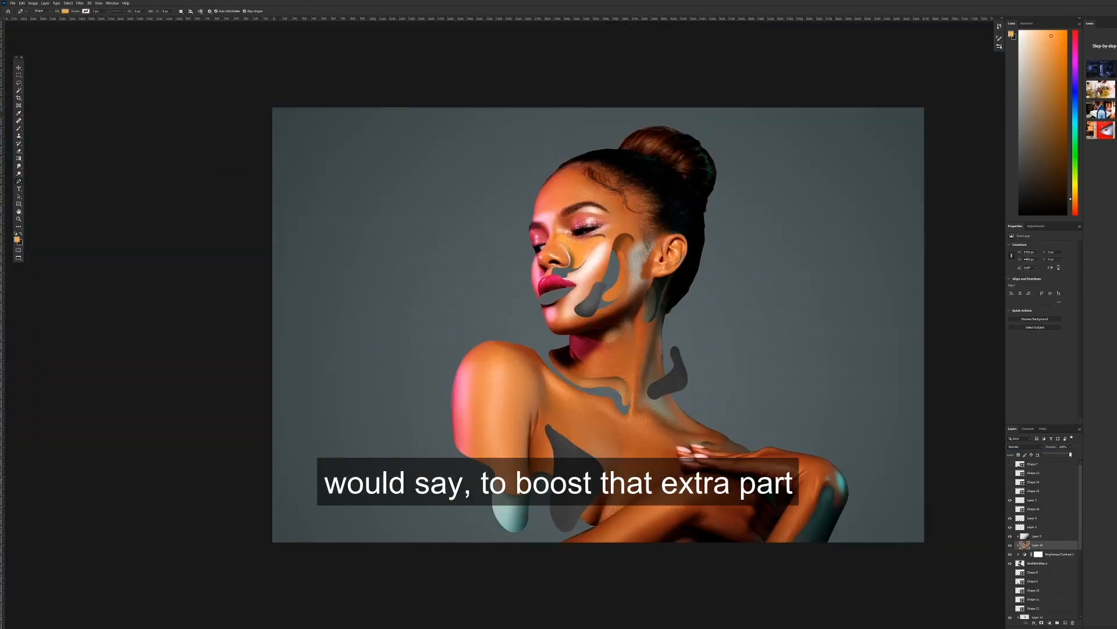
# Adjust the colored photo layer's opacity and add a layer mask with a gradient that fades the color out toward the crossed arm
pyautogui.moveTo(1070, 454); pyautogui.dragTo(1059, 455)
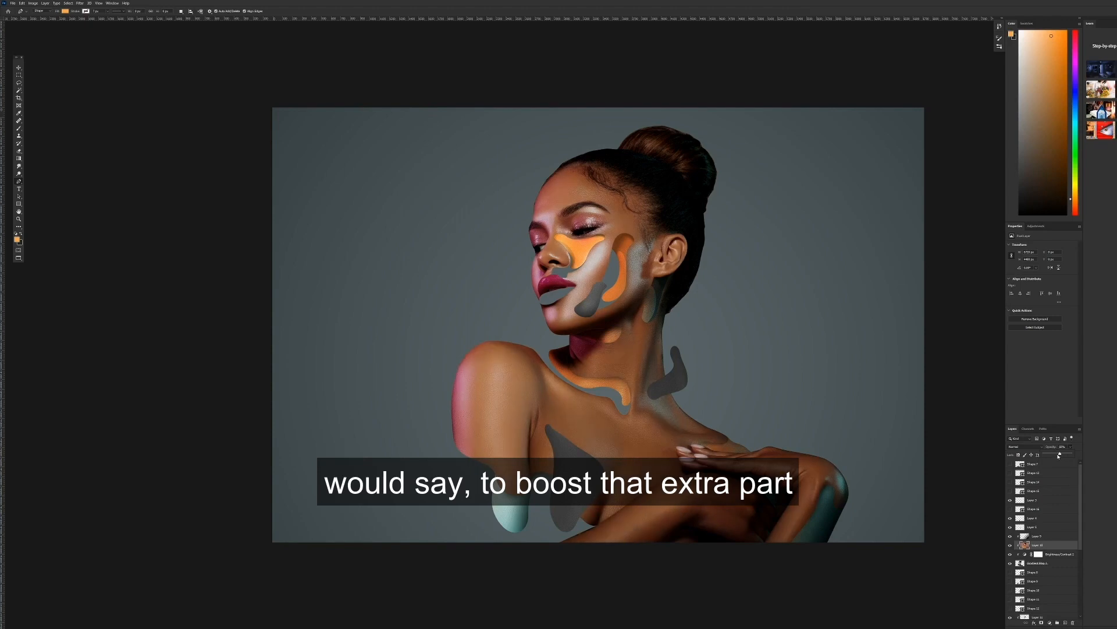
pyautogui.click(1041, 622)
pyautogui.click(18, 159)
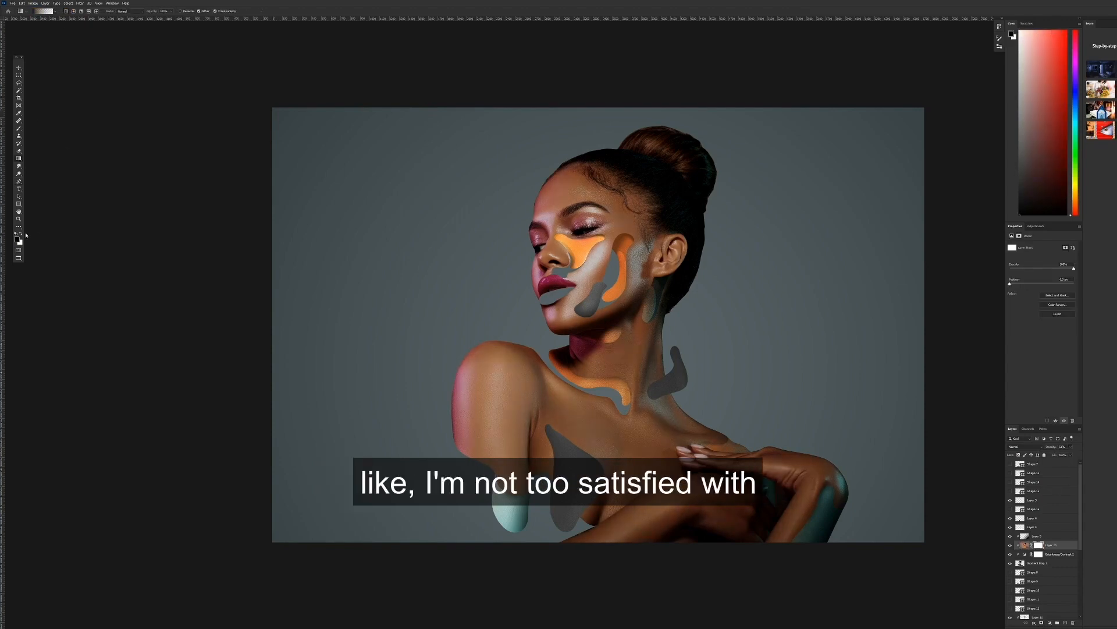
pyautogui.moveTo(699, 442); pyautogui.dragTo(553, 209)
pyautogui.hotkey('ctrl', 'z')
pyautogui.moveTo(751, 483); pyautogui.dragTo(594, 328)
pyautogui.moveTo(1069, 448); pyautogui.dragTo(1074, 455)
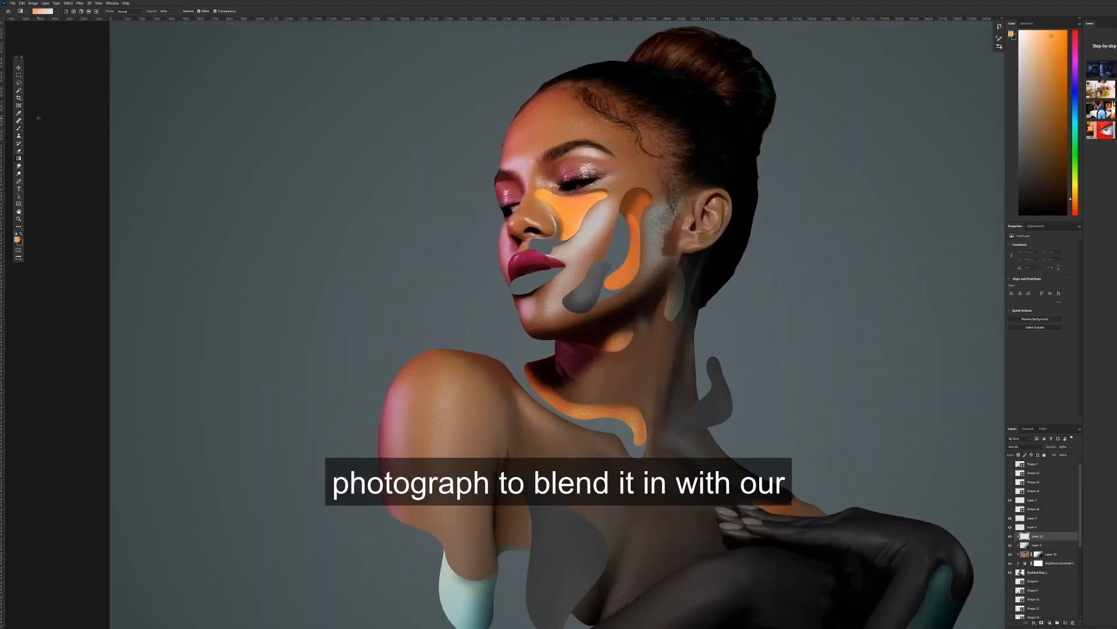
# Sample the shoulder's edge, paint a soft shadow along the lower edge of the gray cheek patch, and set the shadow layer to Multiply
pyautogui.press('s')
pyautogui.keyDown('alt'); pyautogui.click(408, 385); pyautogui.keyUp('alt')
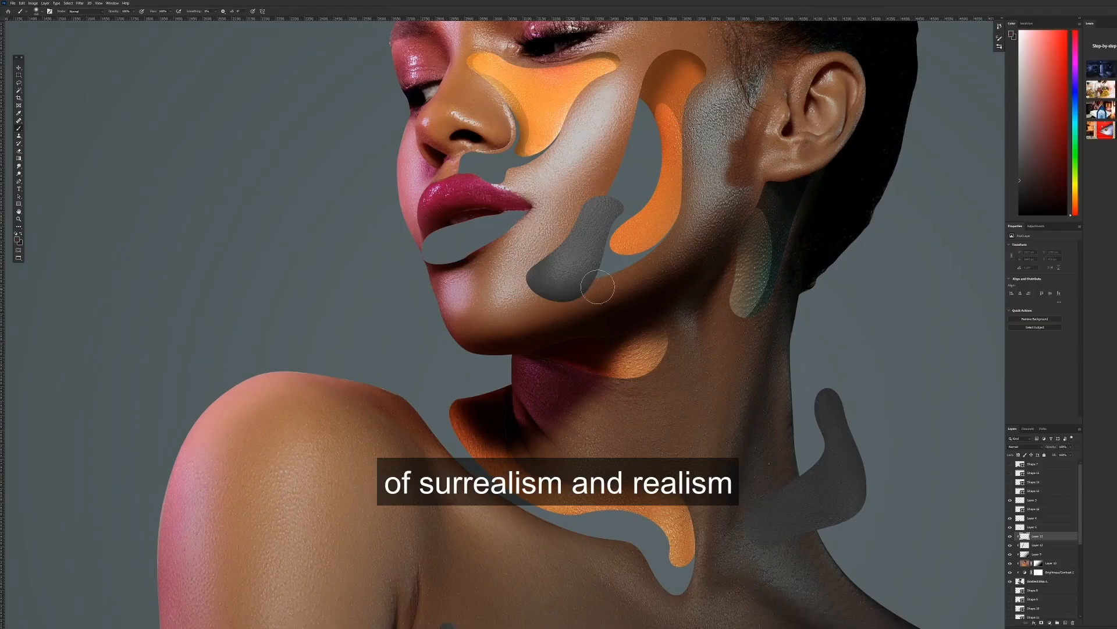
pyautogui.moveTo(598, 287); pyautogui.dragTo(582, 277)
pyautogui.click(1025, 446)
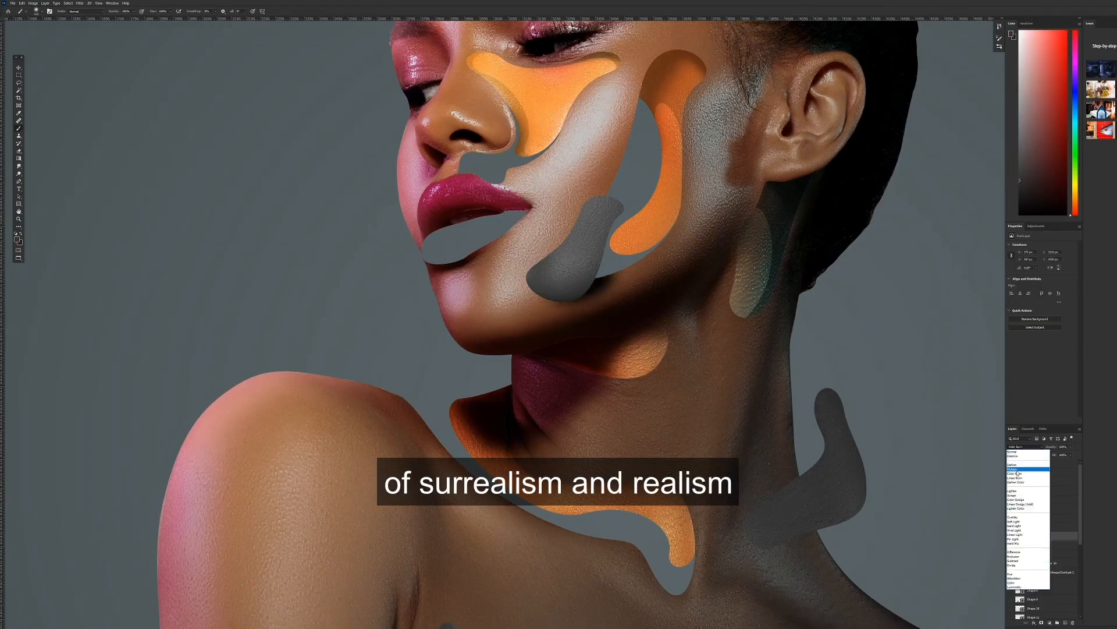
pyautogui.click(1024, 475)
# Enlarge the brush and paint soft shadows on the skin around the dark gray chest cut-out
pyautogui.press(']')
pyautogui.press(']')
pyautogui.press(']')
pyautogui.press(']')
pyautogui.moveTo(542, 443); pyautogui.dragTo(593, 128)
pyautogui.moveTo(651, 454)
pyautogui.mouseDown()
pyautogui.moveTo(601, 426)
pyautogui.moveTo(547, 437)
pyautogui.mouseUp()
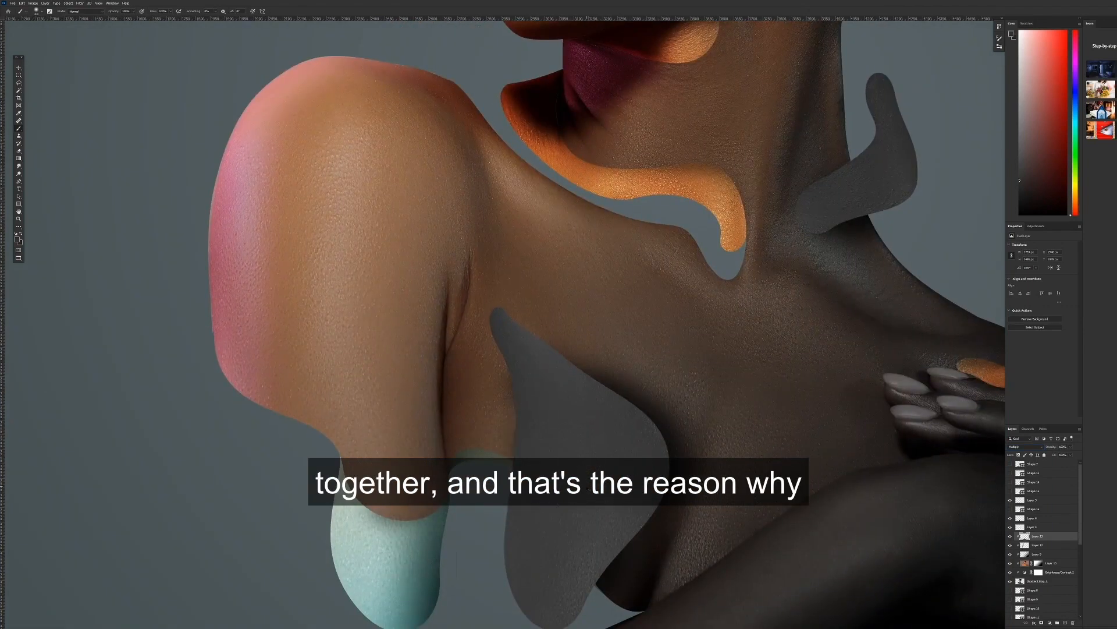